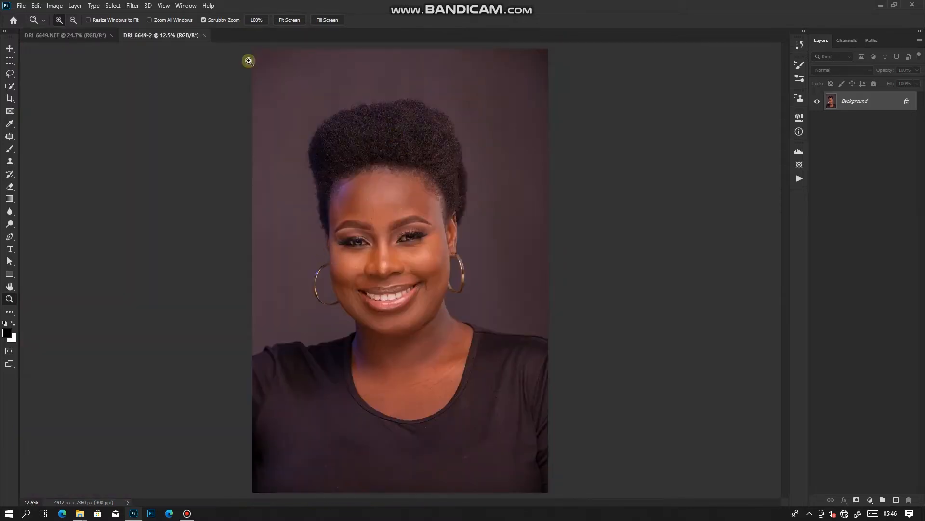
# Duplicate the Background layer as a new layer named COLOR
pyautogui.click(376, 113)
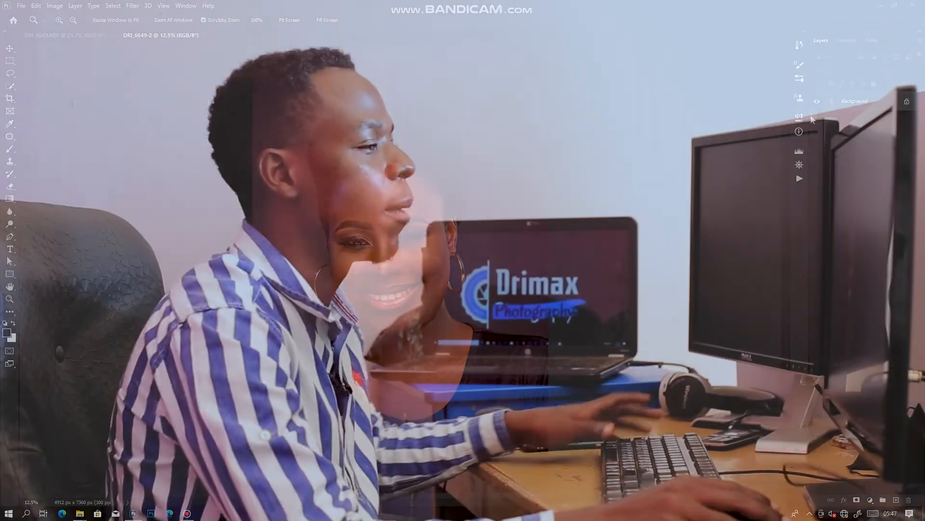
pyautogui.rightClick(853, 101)
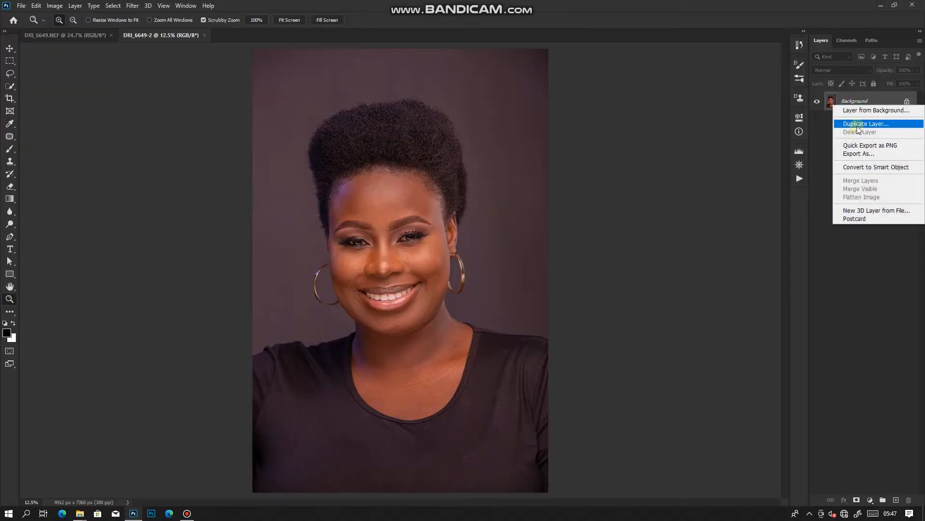
pyautogui.click(859, 125)
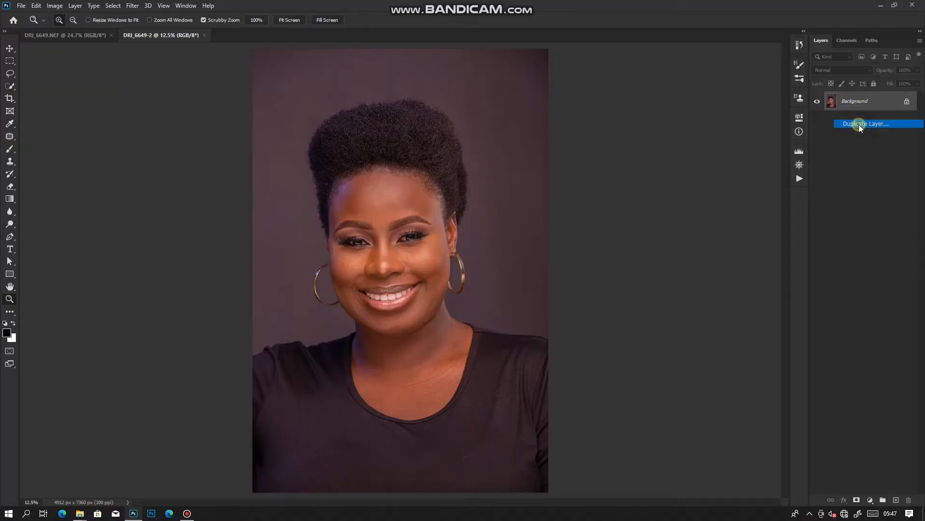
pyautogui.press('BackSpace')
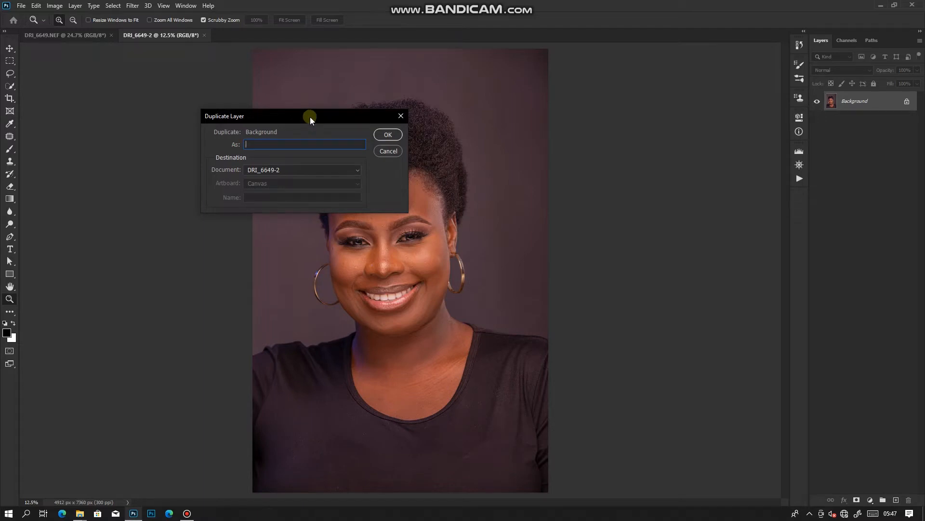
pyautogui.write('COLOR')
pyautogui.moveTo(296, 119); pyautogui.dragTo(610, 203)
pyautogui.click(694, 222)
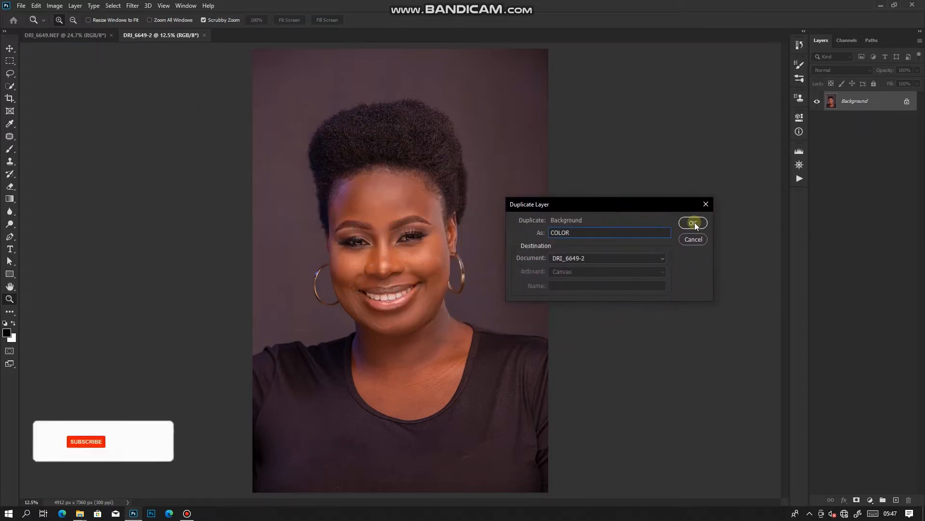
pyautogui.click(694, 223)
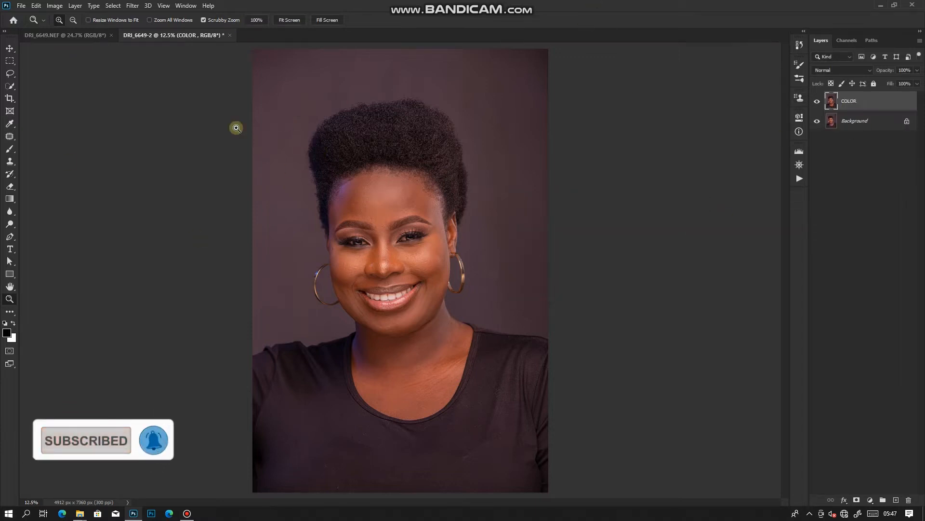
# Apply a Gaussian Blur with a 6.0 pixel radius to the COLOR layer
pyautogui.moveTo(410, 241); pyautogui.dragTo(471, 324)
pyautogui.moveTo(384, 186); pyautogui.dragTo(402, 209)
pyautogui.moveTo(422, 219); pyautogui.dragTo(462, 256)
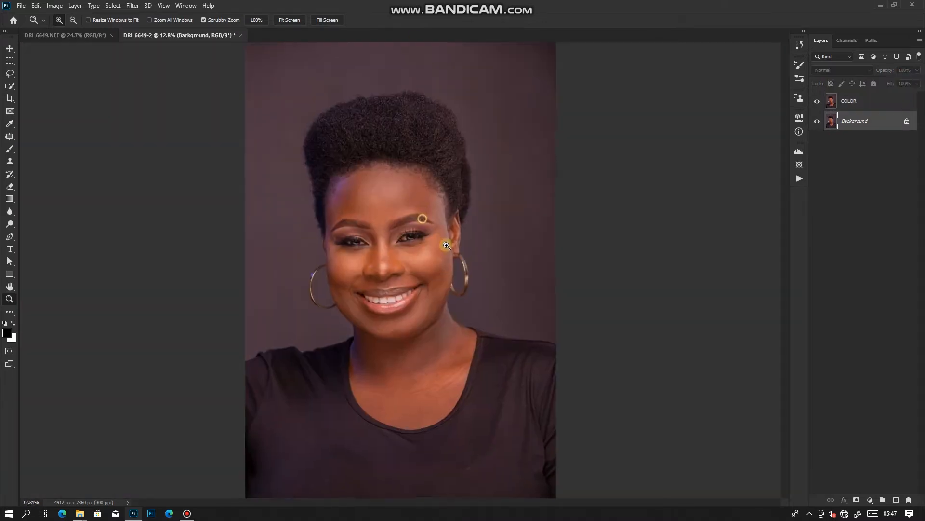
pyautogui.click(864, 104)
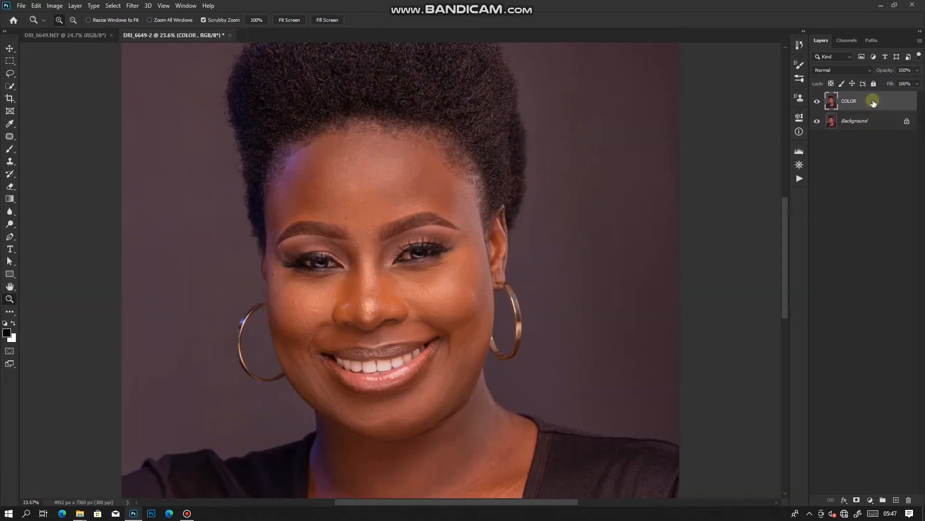
pyautogui.click(128, 5)
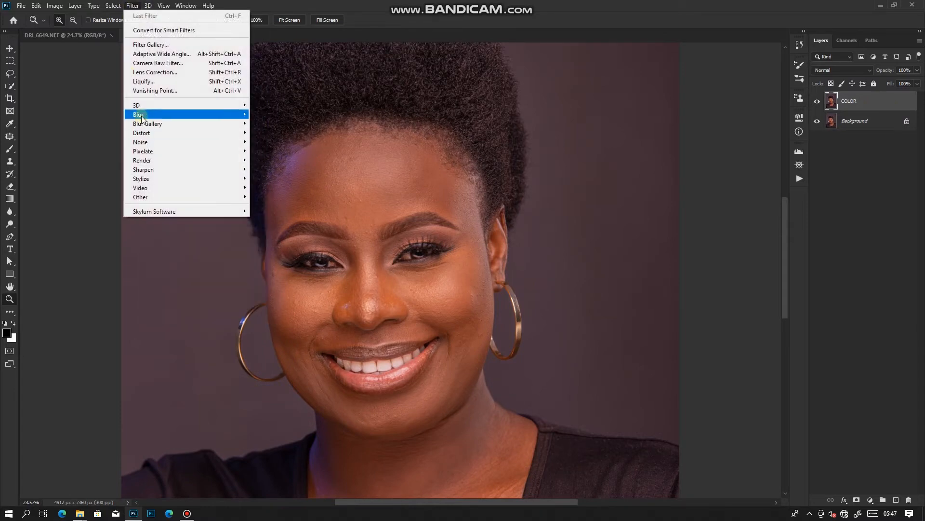
pyautogui.moveTo(145, 114)
pyautogui.click(293, 152)
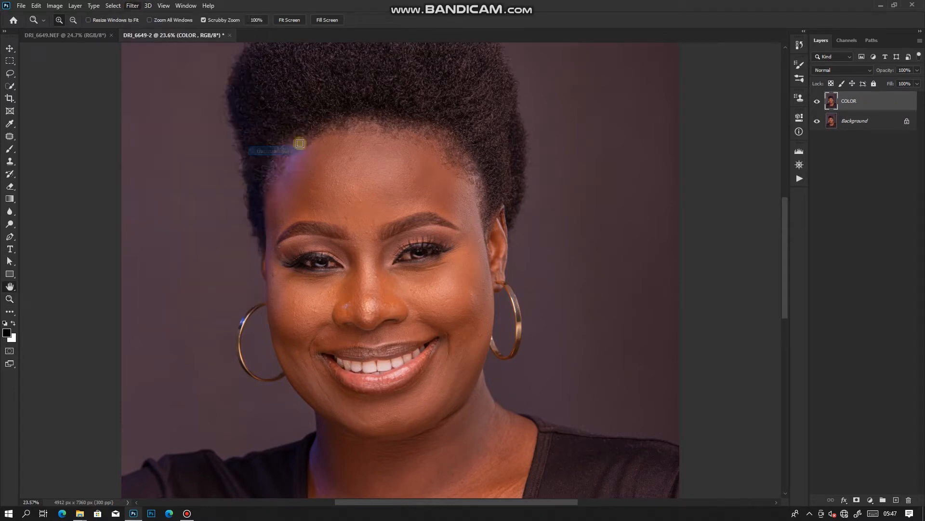
pyautogui.moveTo(465, 104); pyautogui.dragTo(557, 162)
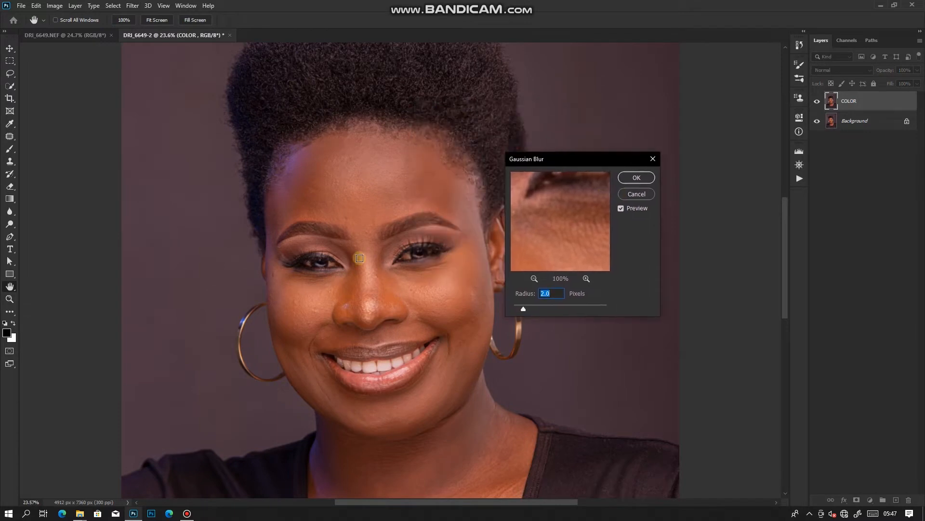
pyautogui.scroll(2, 398, 268)
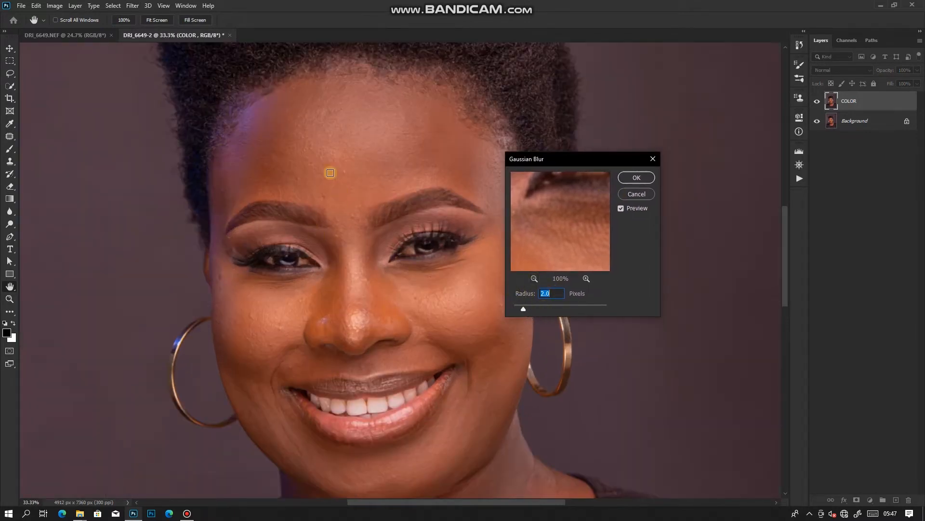
pyautogui.scroll(1, 386, 206)
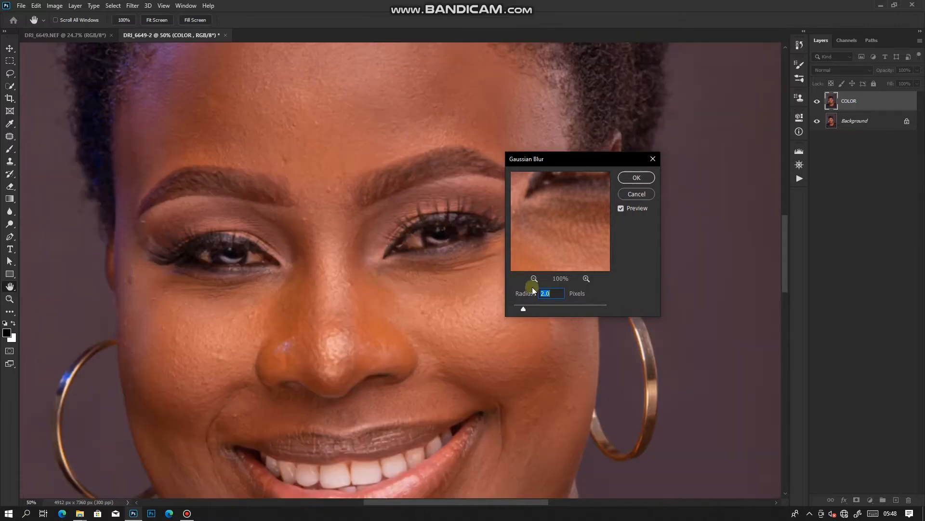
pyautogui.moveTo(523, 307)
pyautogui.mouseDown()
pyautogui.moveTo(514, 308)
pyautogui.moveTo(524, 310)
pyautogui.mouseUp()
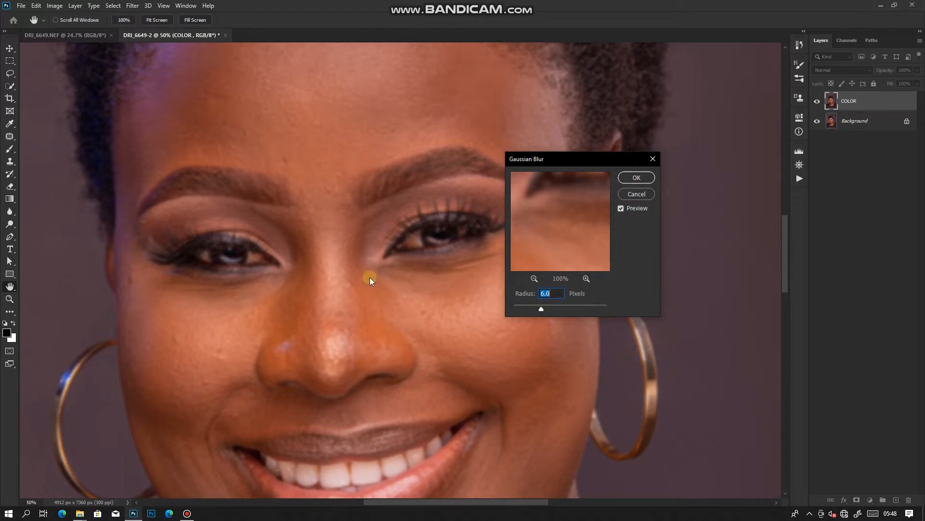
pyautogui.click(636, 177)
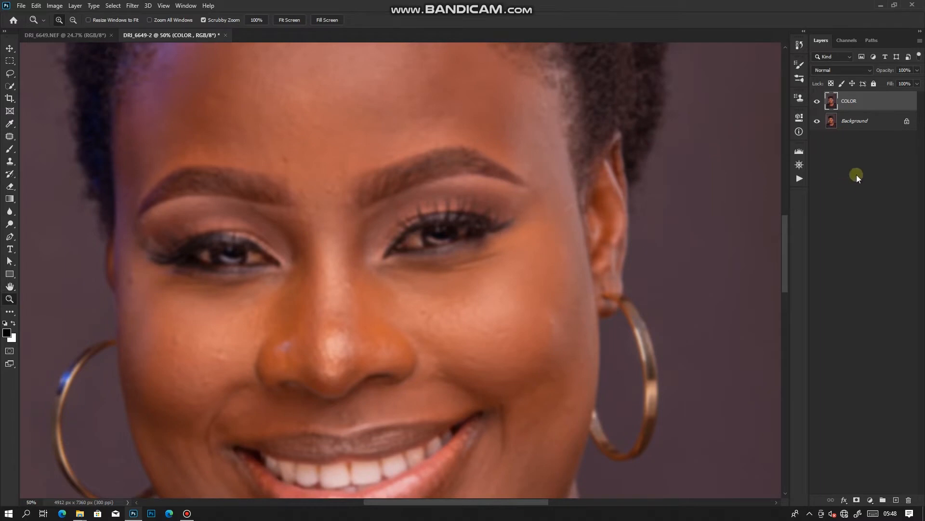
# Duplicate the Background layer as TEXTURE and place the copy above the COLOR layer
pyautogui.hotkey('ctrl', '-')
pyautogui.click(852, 122)
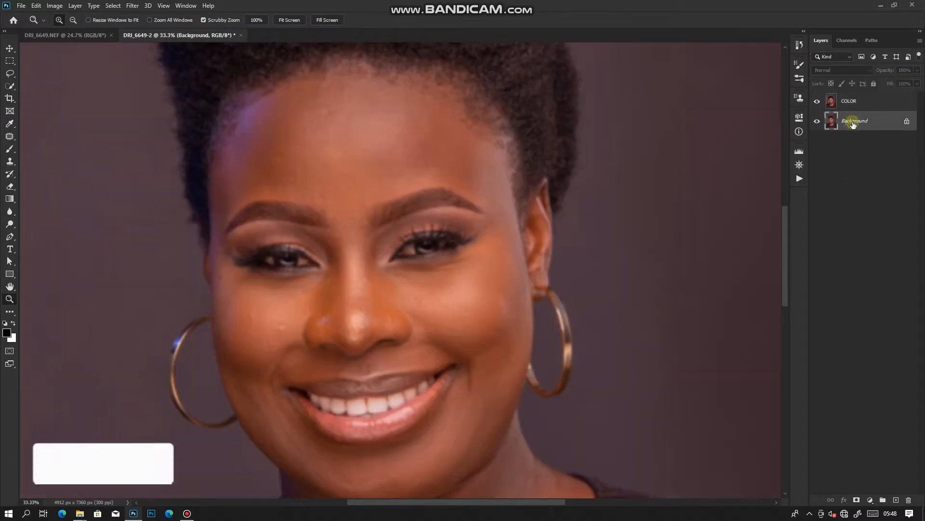
pyautogui.rightClick(863, 121)
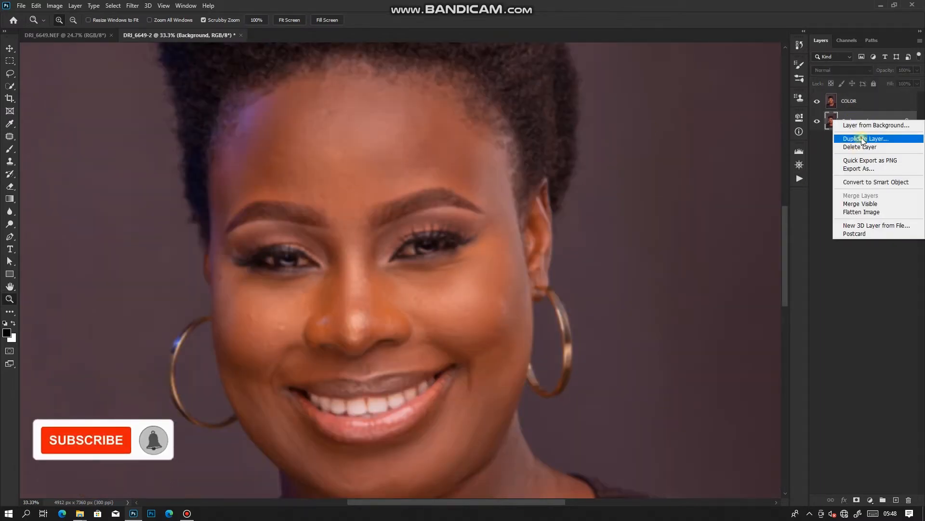
pyautogui.click(862, 139)
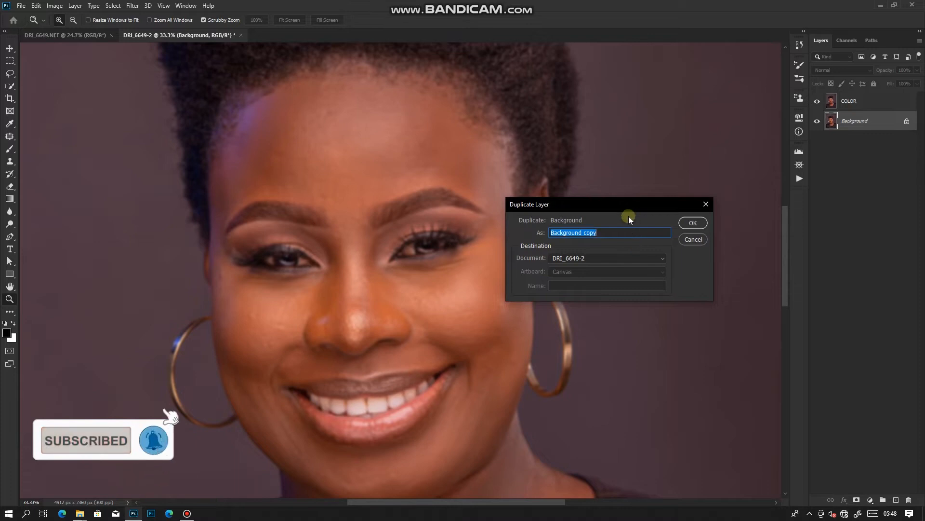
pyautogui.write('TEXTURE')
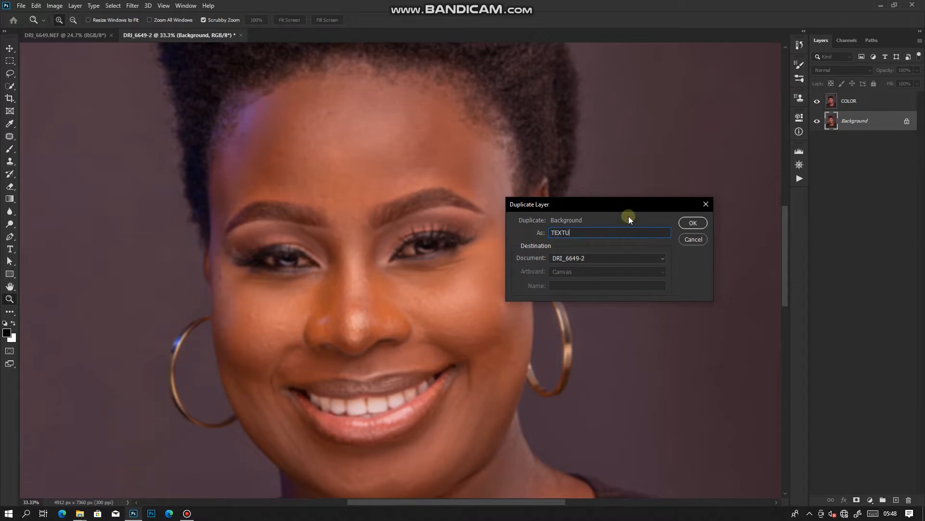
pyautogui.click(690, 225)
pyautogui.moveTo(886, 129); pyautogui.dragTo(880, 97)
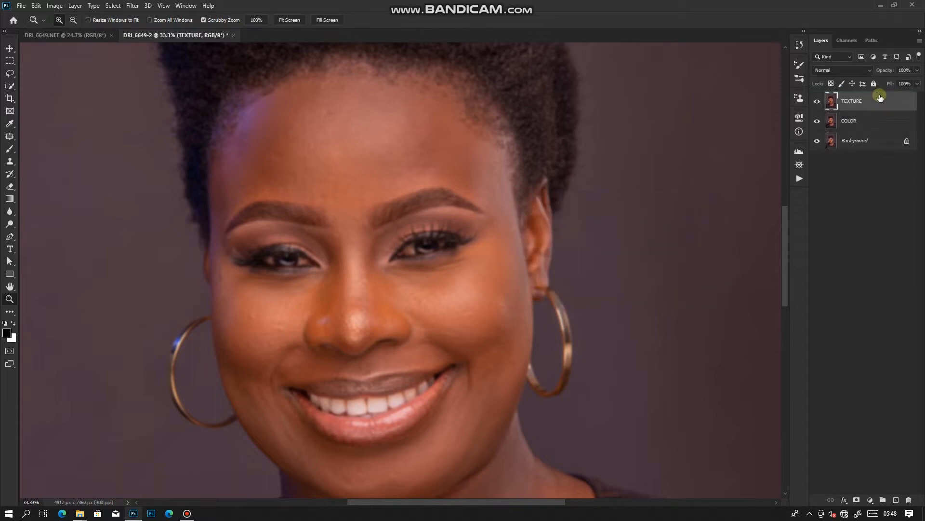
# Start Apply Image on the TEXTURE layer with DRI_6649-2 as source and COLOR as the source layer
pyautogui.moveTo(616, 254); pyautogui.dragTo(485, 110)
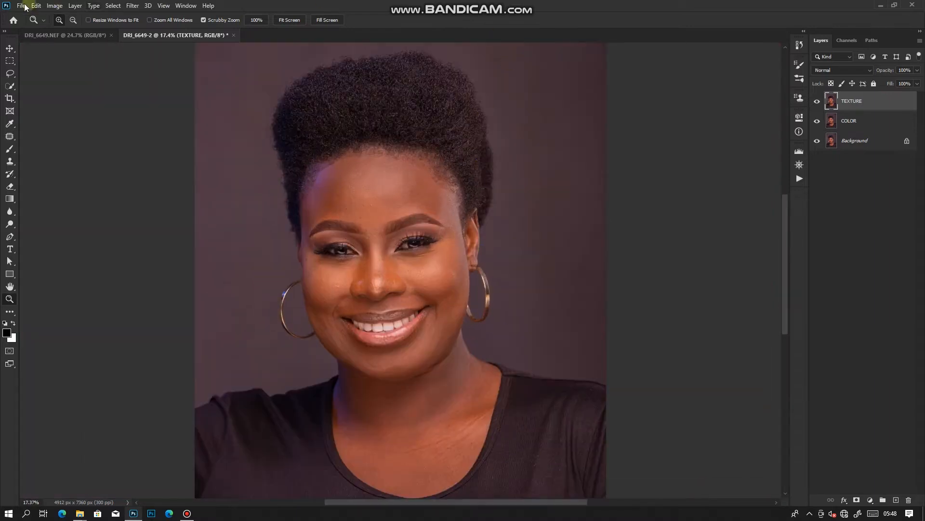
pyautogui.click(57, 6)
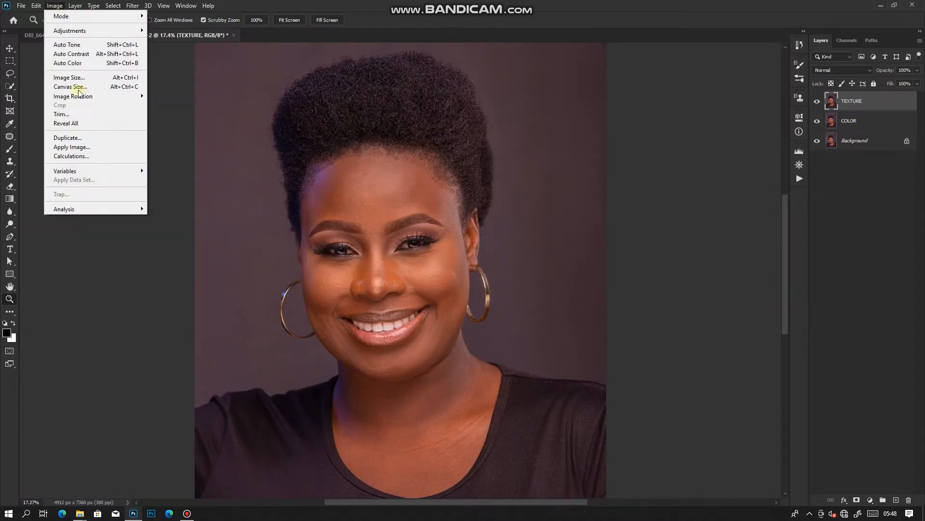
pyautogui.click(81, 146)
pyautogui.moveTo(302, 105); pyautogui.dragTo(505, 216)
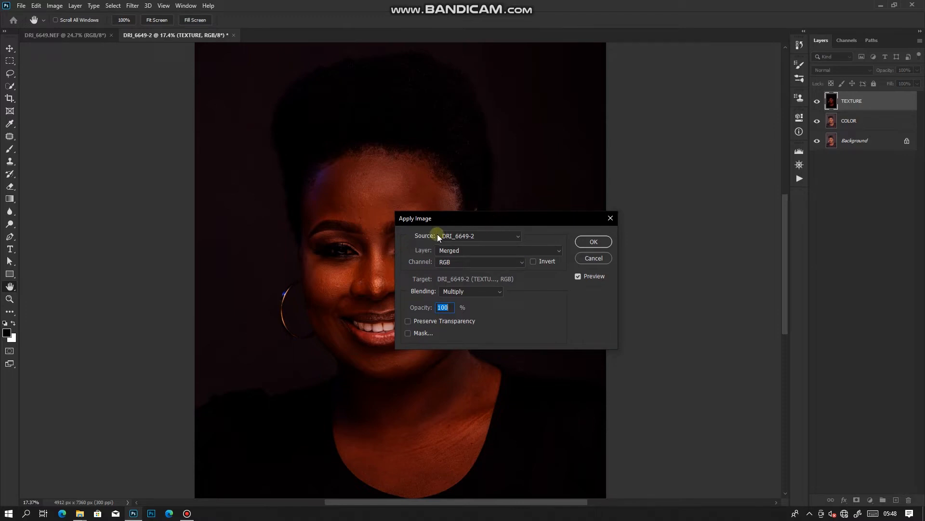
pyautogui.click(493, 237)
pyautogui.click(472, 254)
pyautogui.click(486, 251)
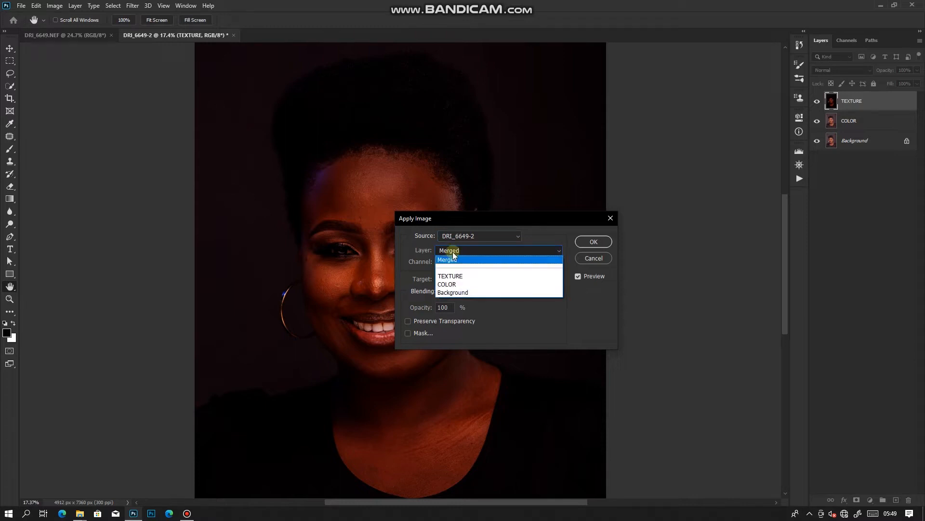
pyautogui.click(453, 285)
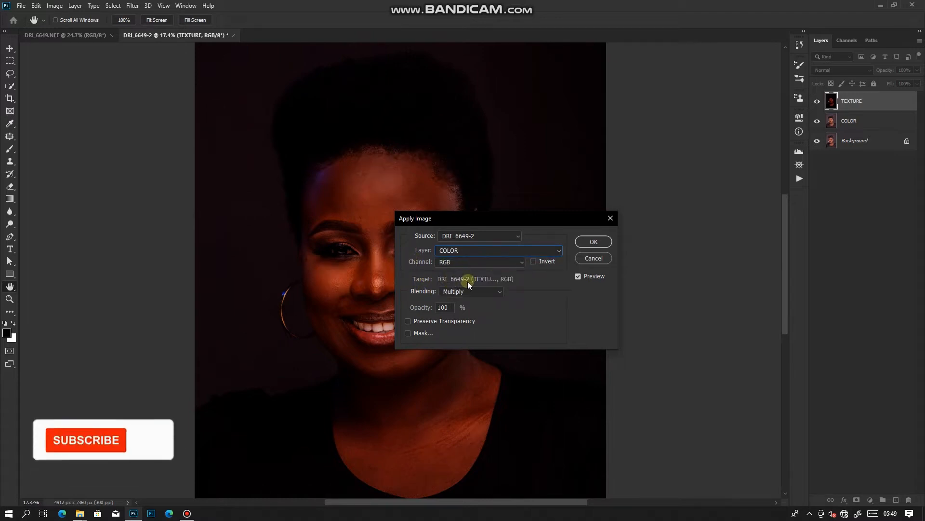
# Set the Apply Image blending to Subtract with scale 2 and offset 128, and apply it to TEXTURE
pyautogui.click(499, 296)
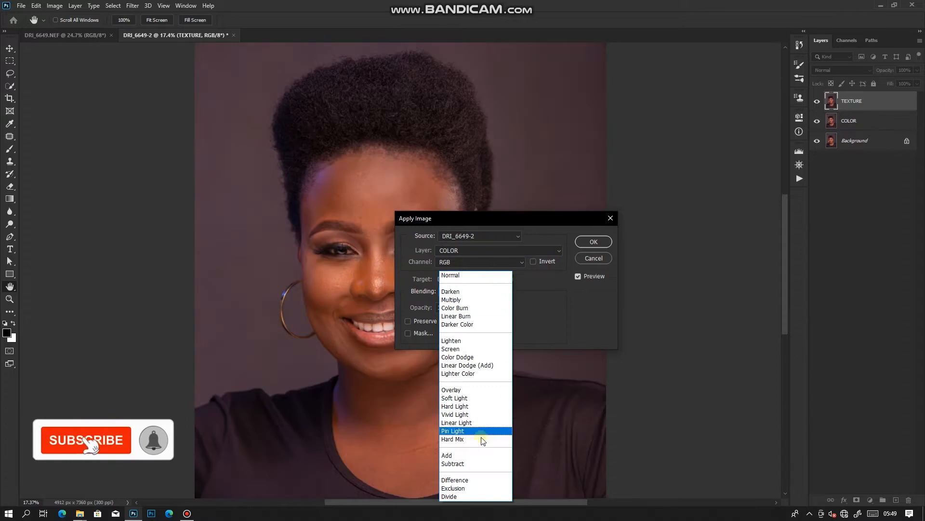
pyautogui.click(458, 460)
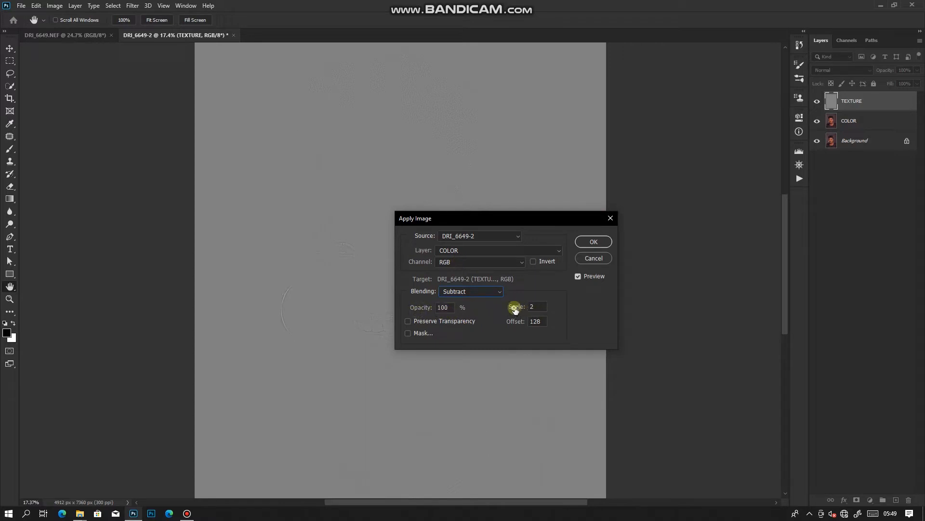
pyautogui.moveTo(514, 310); pyautogui.dragTo(620, 322)
pyautogui.moveTo(529, 322)
pyautogui.mouseDown()
pyautogui.moveTo(548, 322)
pyautogui.moveTo(530, 322)
pyautogui.mouseUp()
pyautogui.click(585, 244)
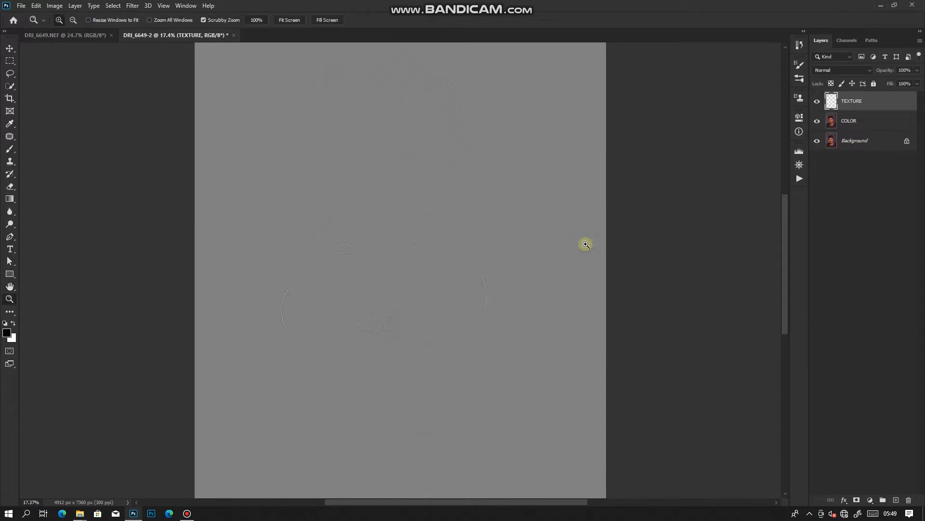
# Change the TEXTURE layer's blend mode to Linear Light
pyautogui.scroll(-4, 418, 252)
pyautogui.scroll(3, 440, 253)
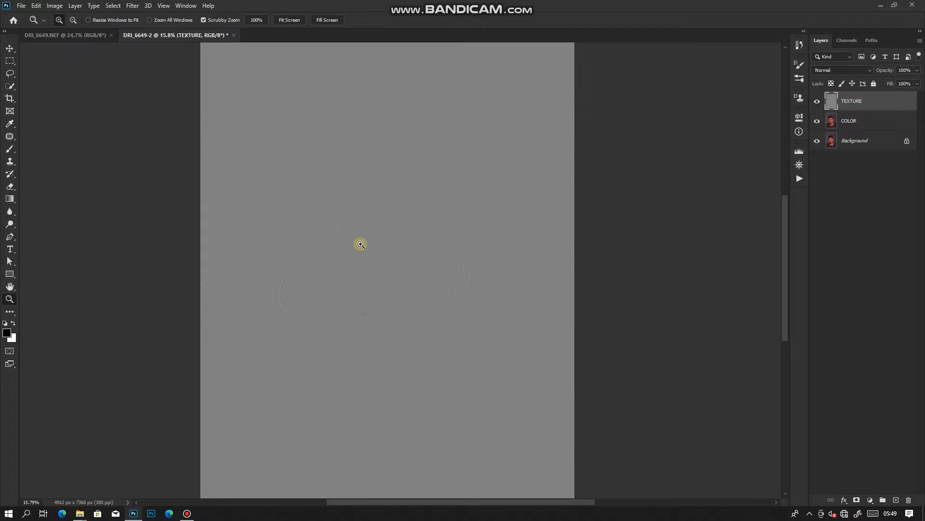
pyautogui.moveTo(395, 333); pyautogui.dragTo(440, 351)
pyautogui.moveTo(447, 179); pyautogui.dragTo(434, 161)
pyautogui.moveTo(497, 157); pyautogui.dragTo(471, 160)
pyautogui.moveTo(445, 108); pyautogui.dragTo(512, 117)
pyautogui.moveTo(529, 212); pyautogui.dragTo(434, 157)
pyautogui.click(522, 212)
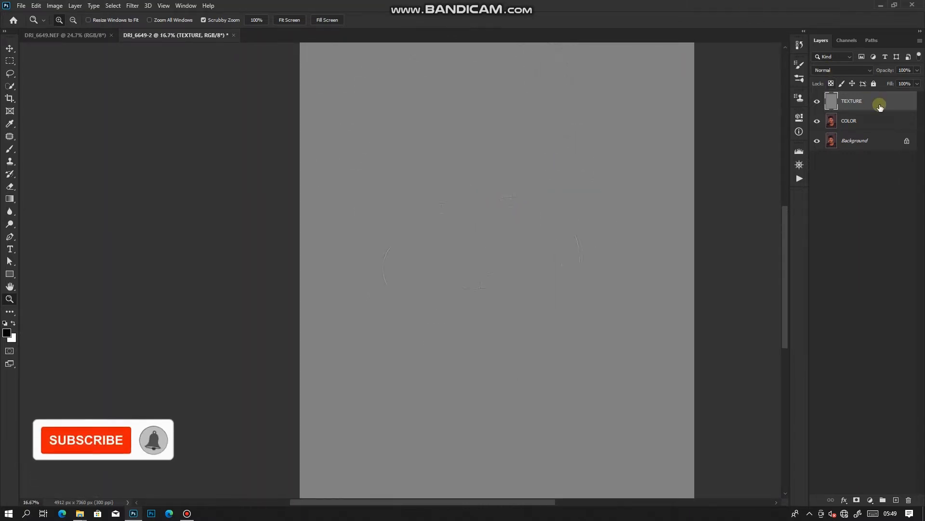
pyautogui.click(865, 69)
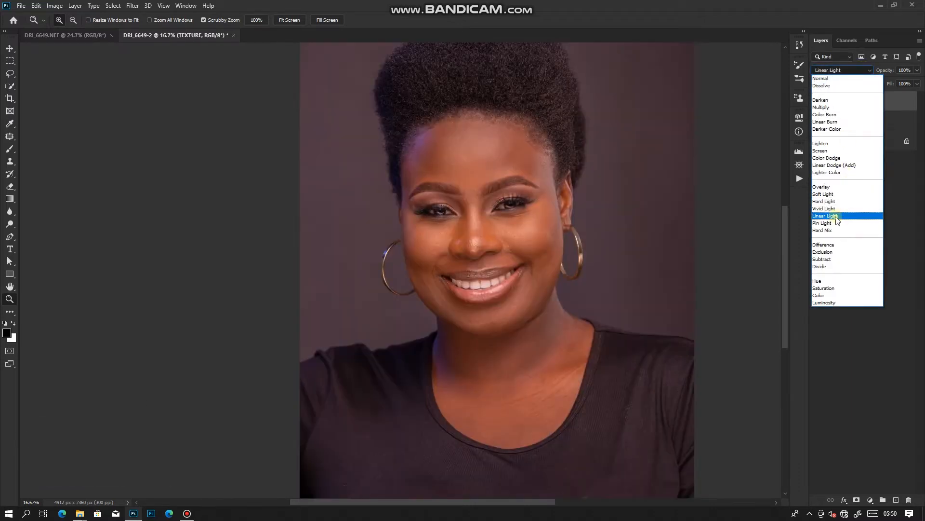
pyautogui.click(837, 215)
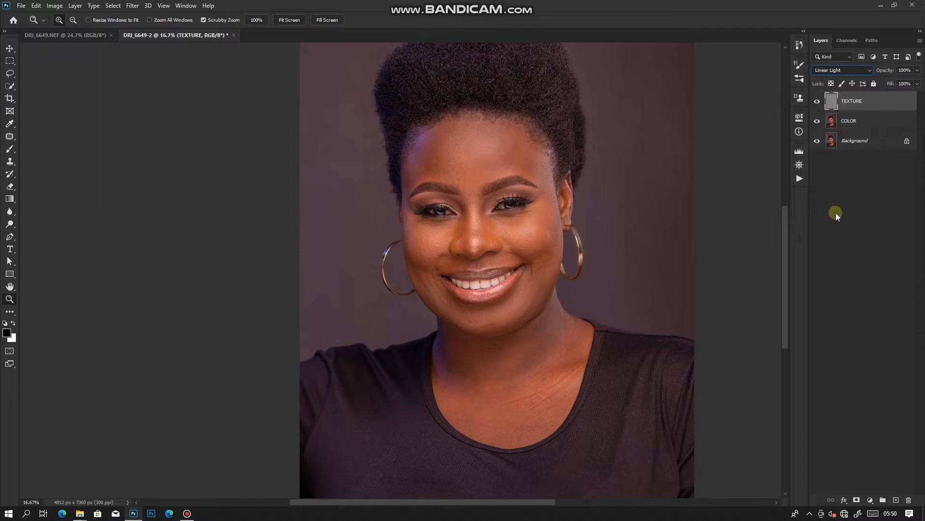
# Select the TEXTURE and COLOR layers together and put them into a new layer group
pyautogui.moveTo(598, 227); pyautogui.dragTo(624, 213)
pyautogui.moveTo(402, 209); pyautogui.dragTo(395, 249)
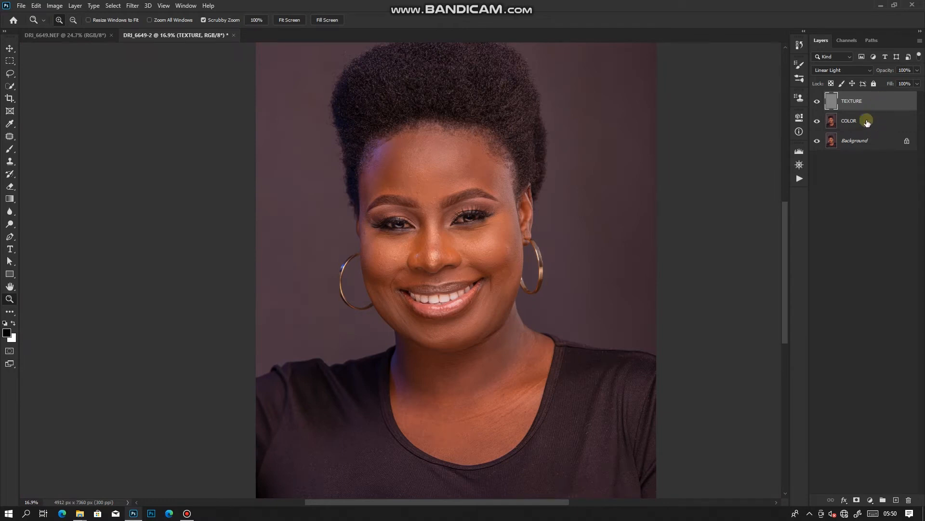
pyautogui.keyDown('shift'); pyautogui.click(884, 122); pyautogui.keyUp('shift')
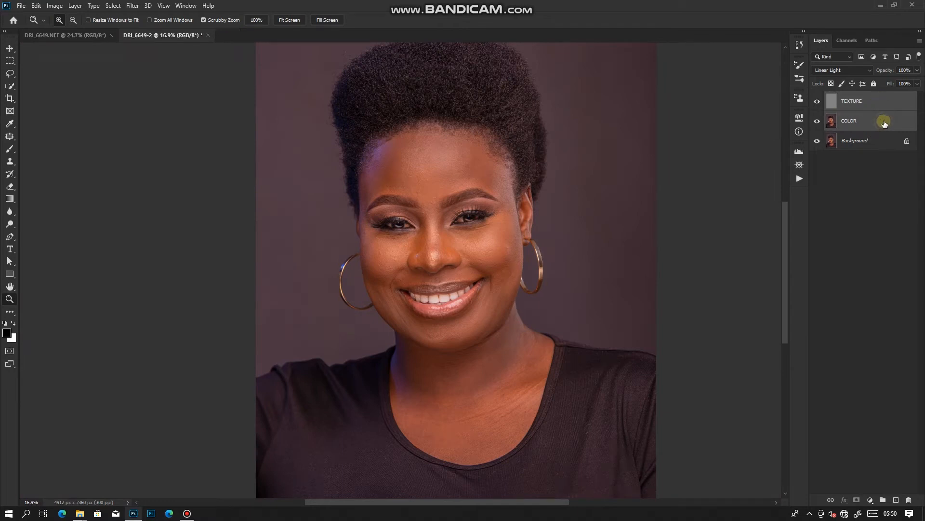
pyautogui.click(876, 101)
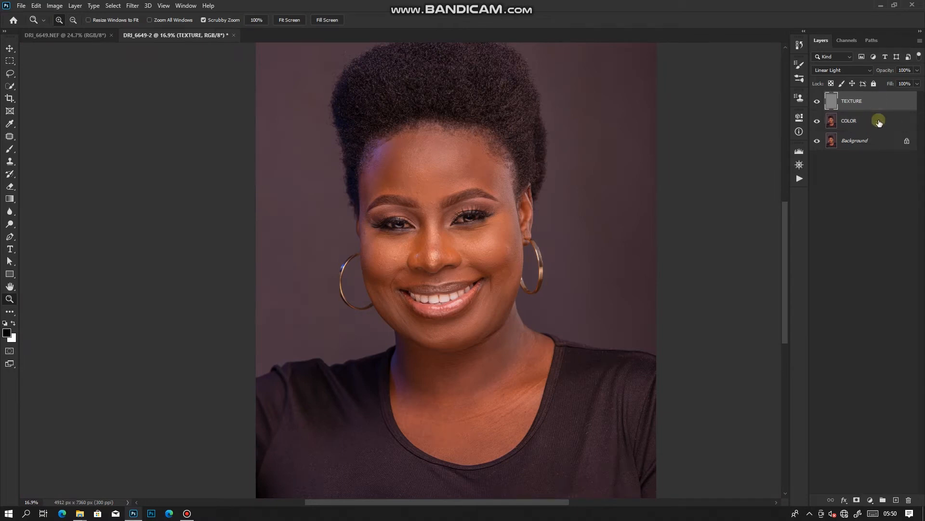
pyautogui.keyDown('shift'); pyautogui.click(879, 122); pyautogui.keyUp('shift')
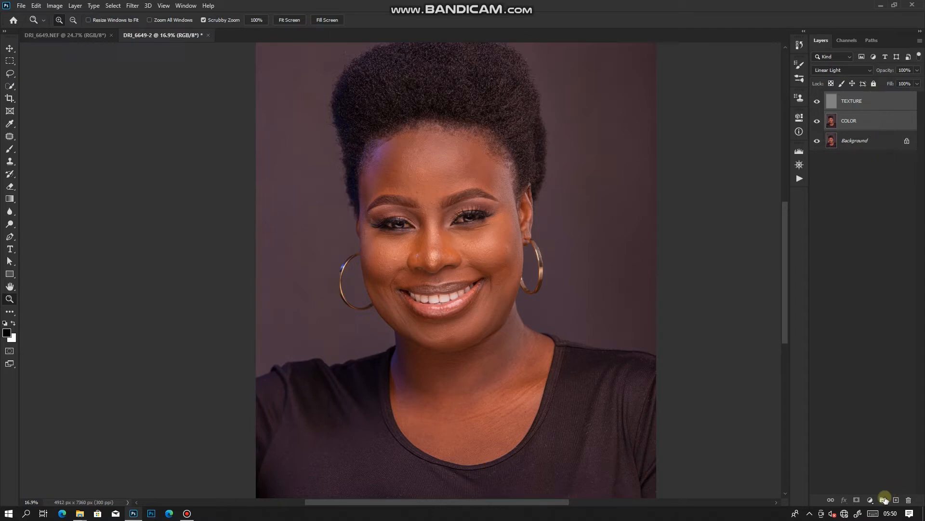
pyautogui.moveTo(855, 118); pyautogui.dragTo(883, 500)
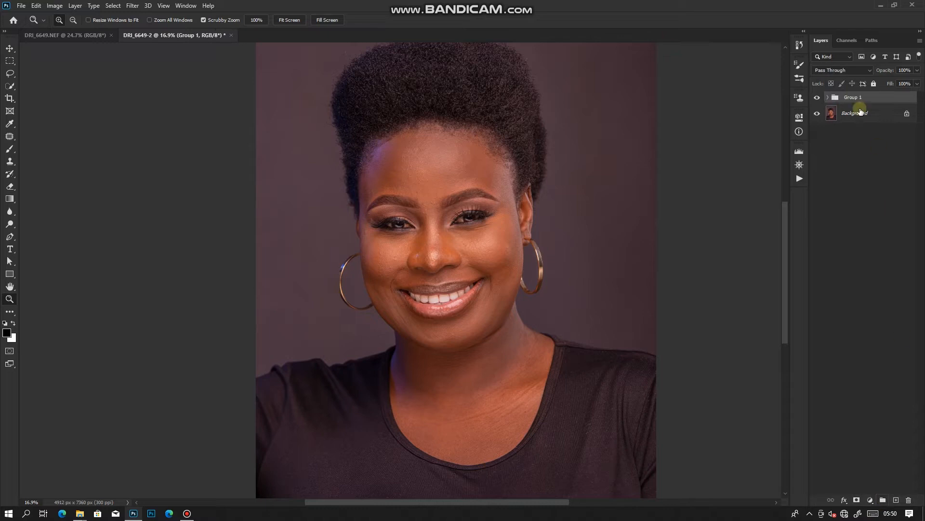
# Rename the new layer group to FREQ SEP, expand it and select the COLOR layer
pyautogui.doubleClick(852, 97)
pyautogui.click(861, 153)
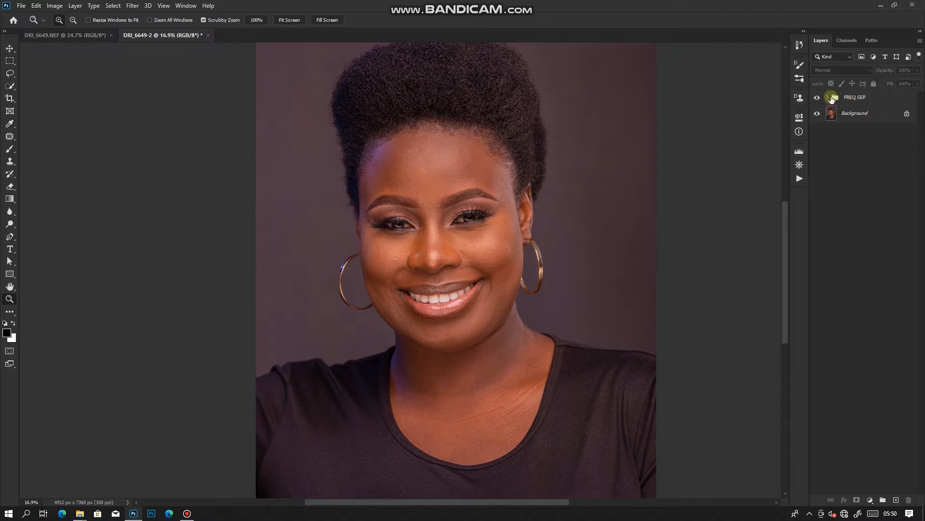
pyautogui.click(829, 98)
pyautogui.click(877, 132)
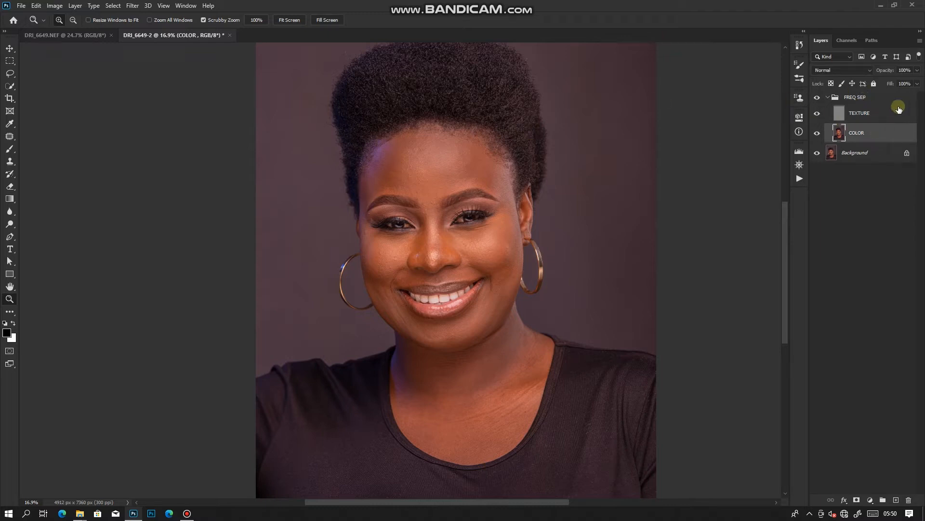
# Compare the portrait with the FREQ SEP group hidden and shown, then expand the group again
pyautogui.click(819, 98)
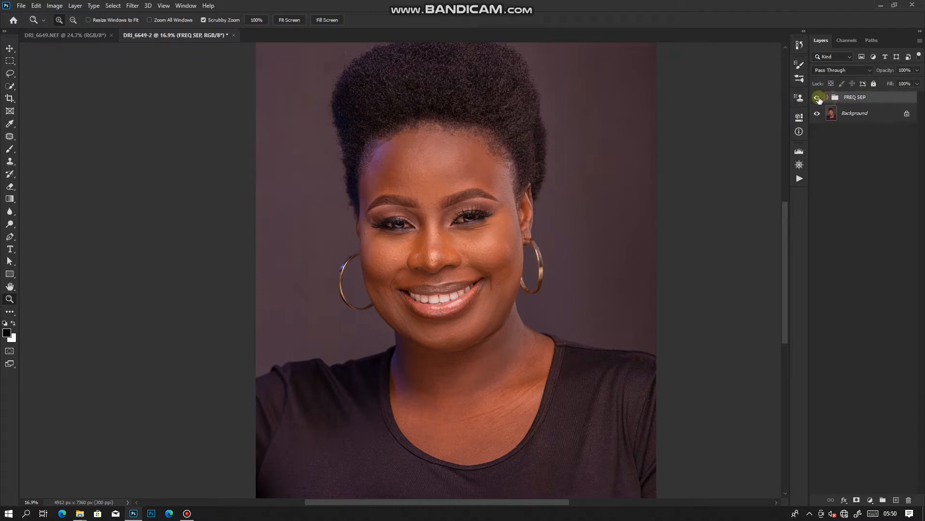
pyautogui.click(818, 98)
pyautogui.click(818, 98)
pyautogui.click(818, 98)
pyautogui.click(816, 97)
pyautogui.click(828, 96)
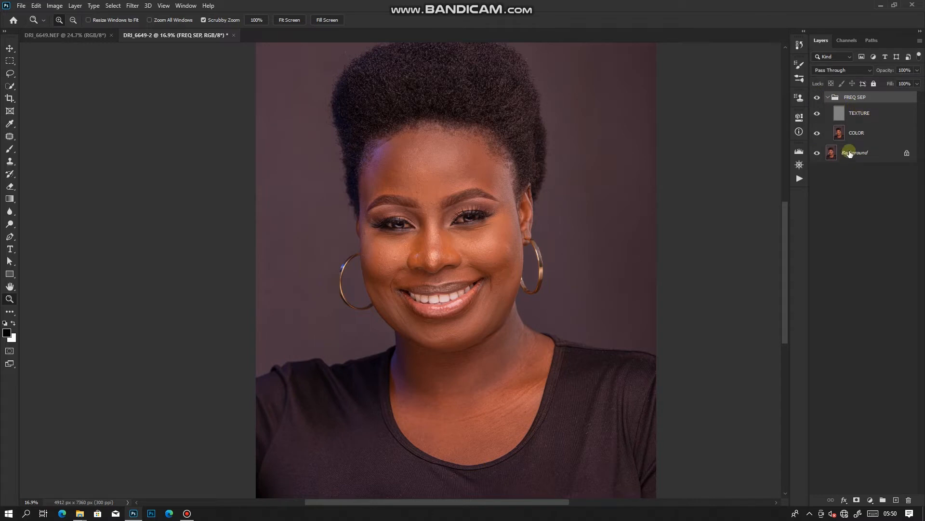
# Examine the face closely with the TEXTURE layer hidden and then shown above COLOR
pyautogui.click(871, 114)
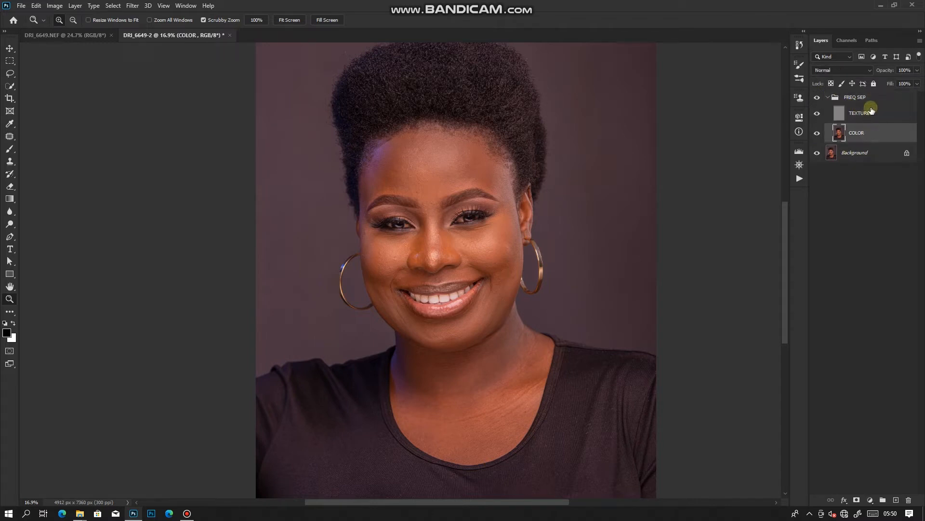
pyautogui.click(870, 114)
pyautogui.click(868, 139)
pyautogui.click(860, 122)
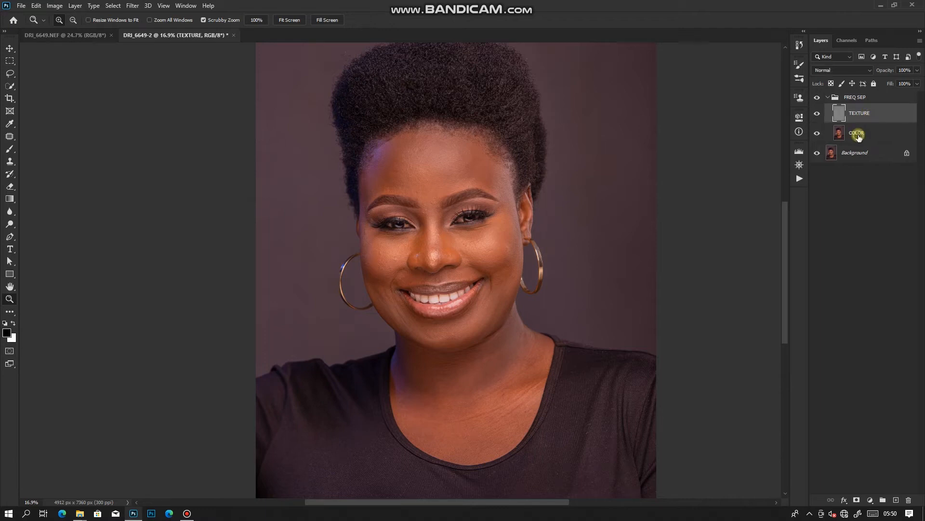
pyautogui.click(859, 137)
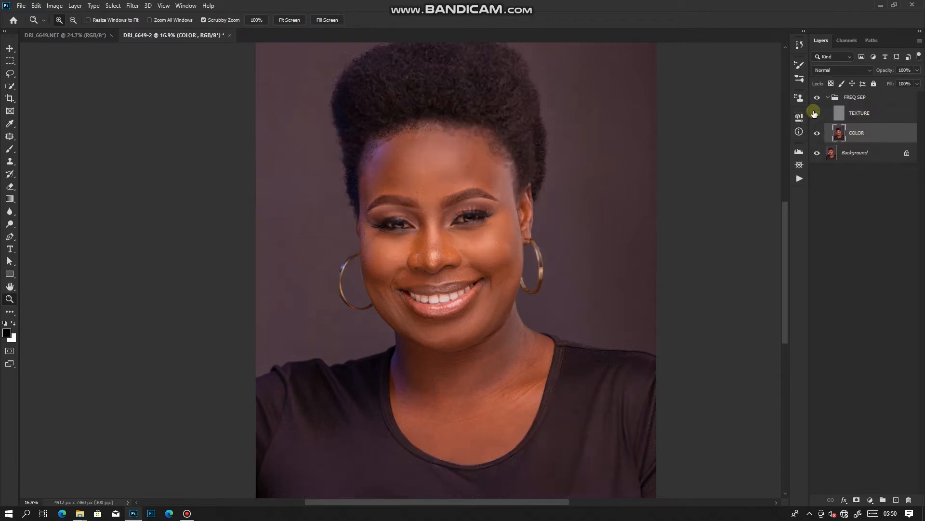
pyautogui.click(463, 208)
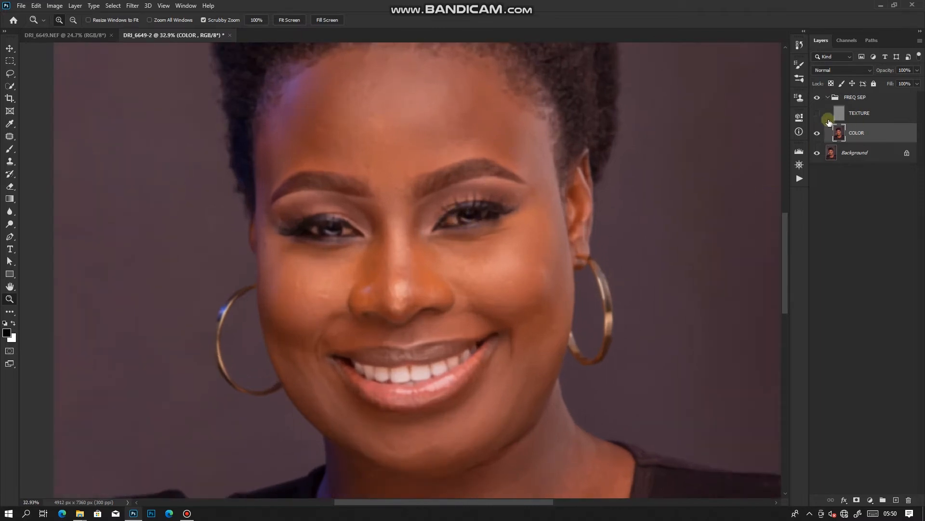
pyautogui.moveTo(820, 115); pyautogui.dragTo(818, 138)
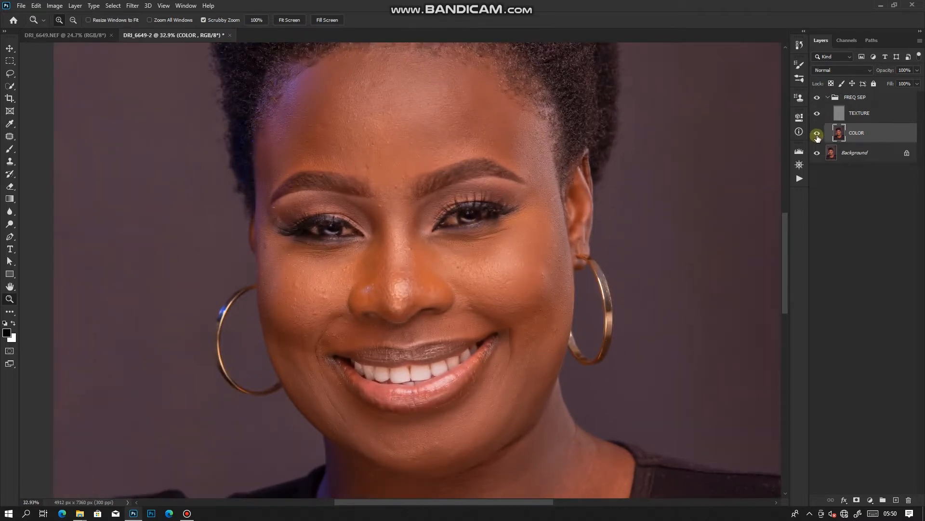
# Hide the Background and TEXTURE layers to inspect the blurred COLOR layer on its own at different magnifications
pyautogui.click(817, 134)
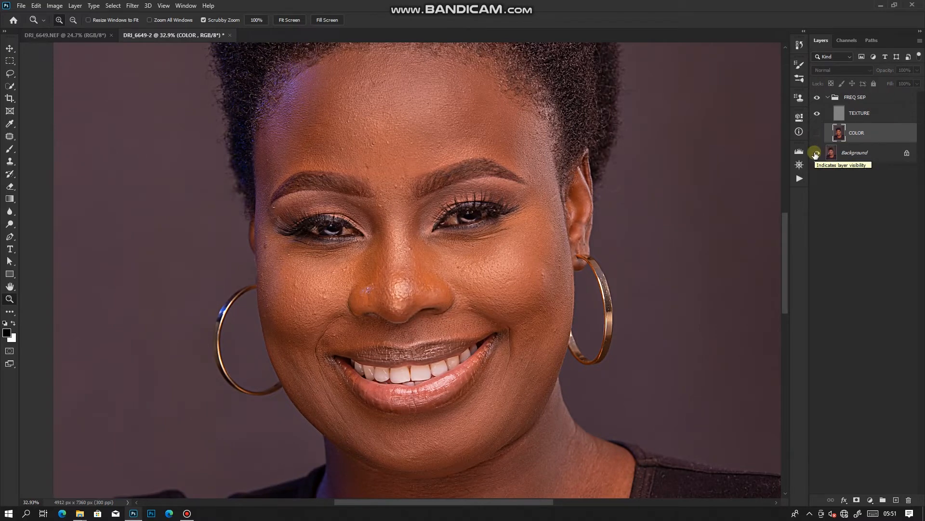
pyautogui.click(820, 137)
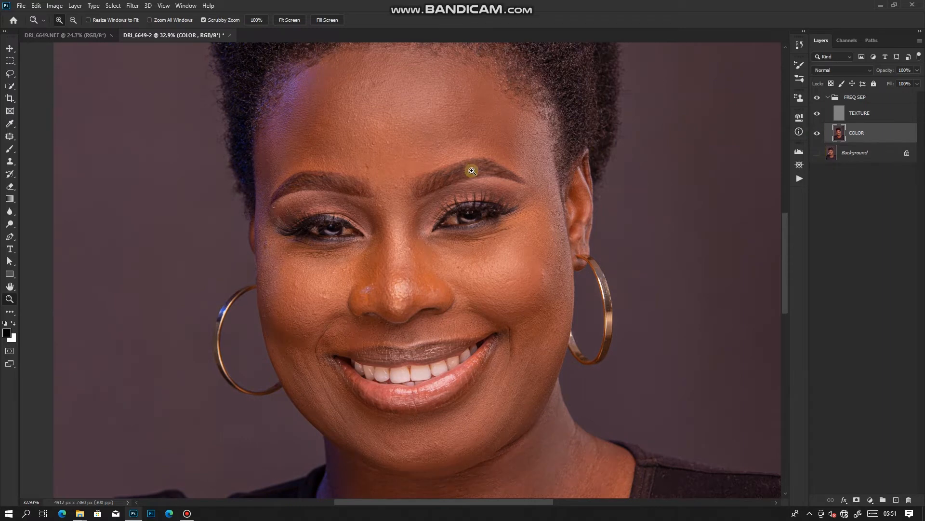
pyautogui.click(818, 113)
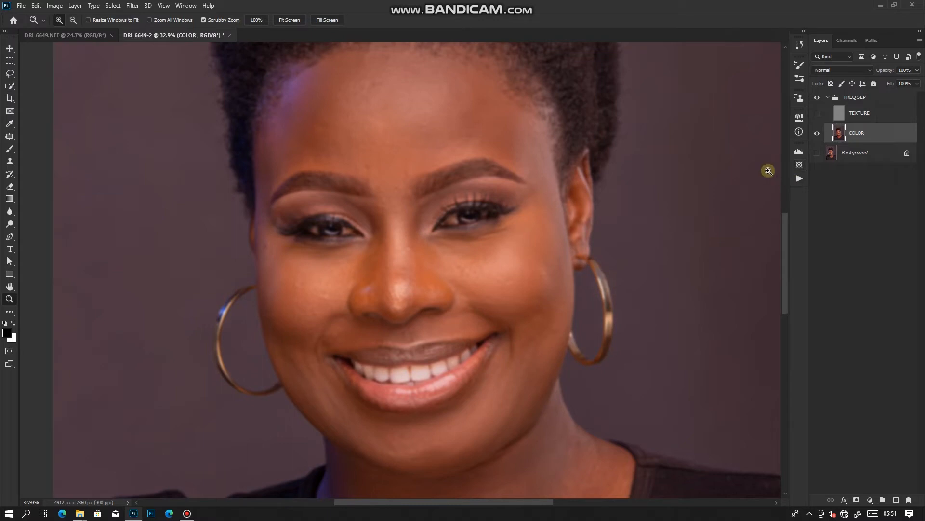
pyautogui.moveTo(643, 242); pyautogui.dragTo(601, 218)
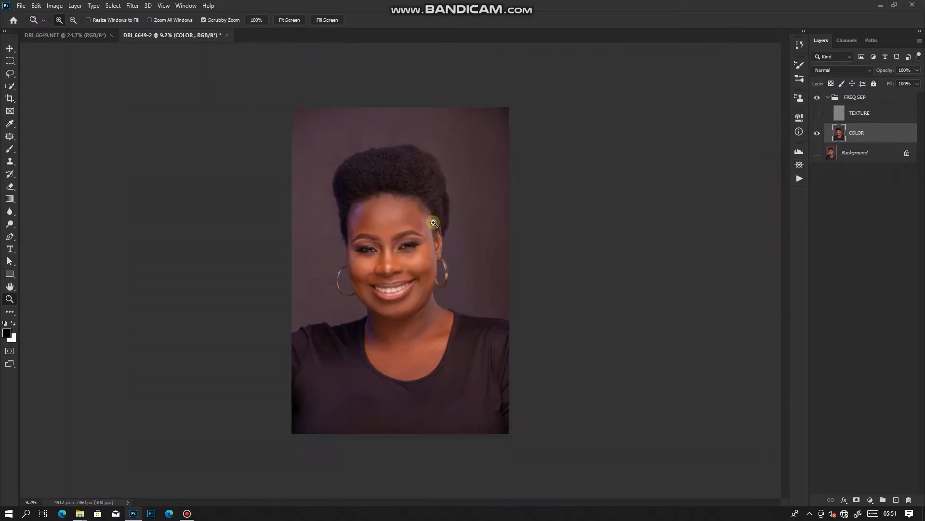
pyautogui.moveTo(434, 223); pyautogui.dragTo(475, 269)
pyautogui.moveTo(434, 295); pyautogui.dragTo(506, 328)
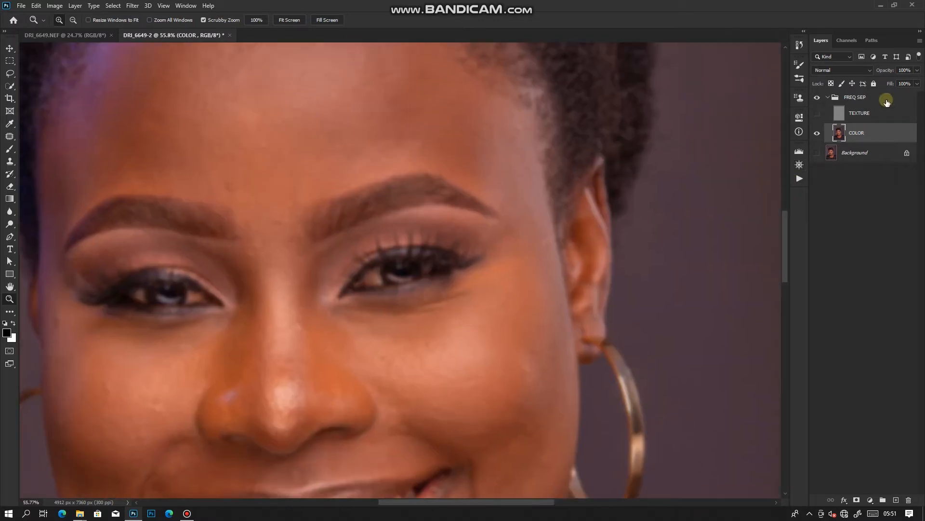
# Show the TEXTURE layer and hide COLOR to inspect the skin texture detail on its own
pyautogui.click(818, 114)
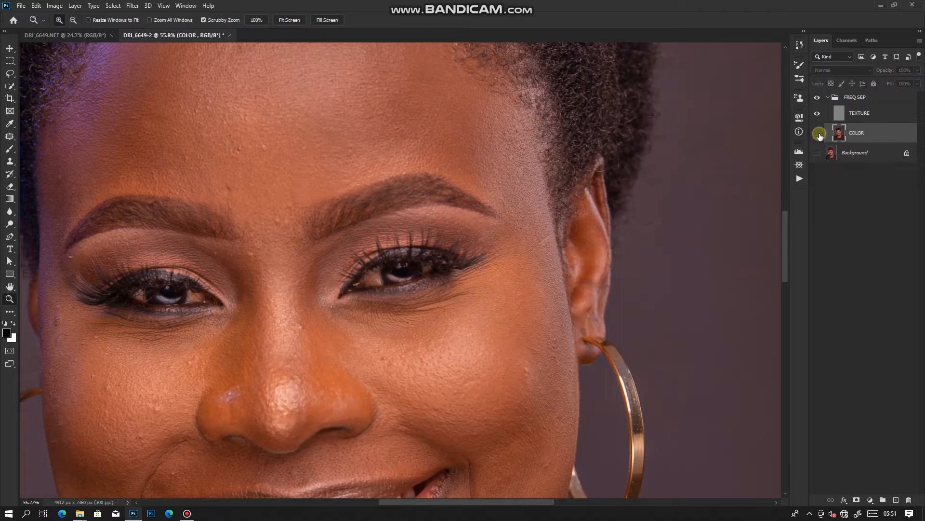
pyautogui.click(818, 133)
pyautogui.moveTo(581, 311); pyautogui.dragTo(536, 278)
pyautogui.moveTo(551, 313); pyautogui.dragTo(615, 331)
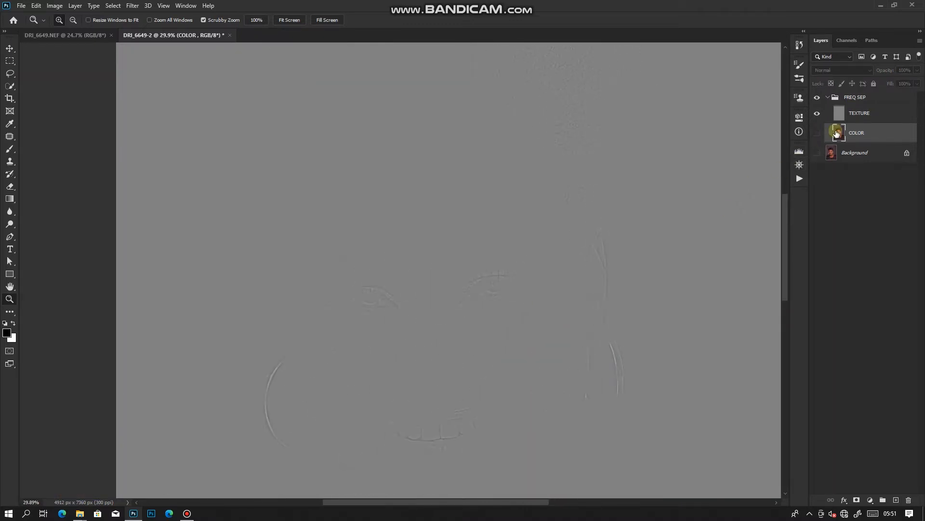
# Turn the COLOR and Background layers back on to view the complete portrait
pyautogui.click(815, 133)
pyautogui.moveTo(485, 369); pyautogui.dragTo(496, 310)
pyautogui.moveTo(392, 82); pyautogui.dragTo(424, 135)
pyautogui.click(817, 152)
pyautogui.moveTo(423, 196); pyautogui.dragTo(488, 177)
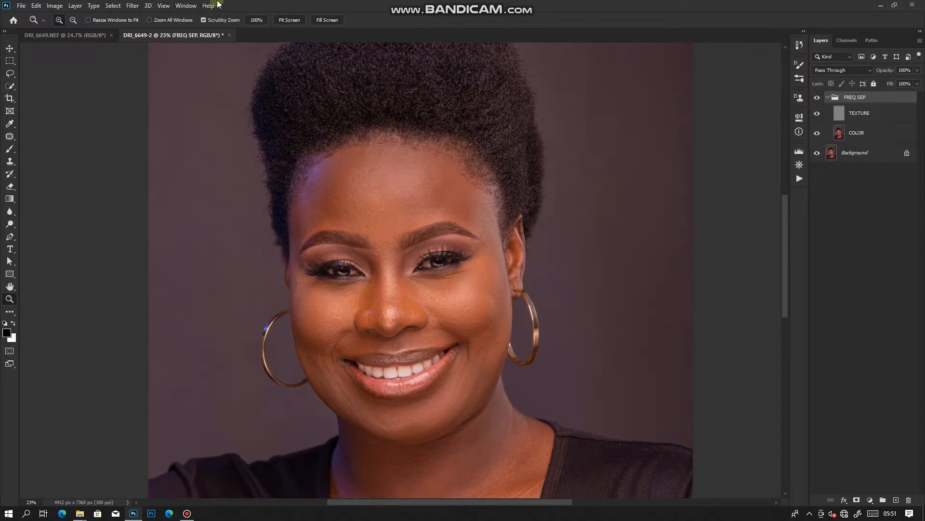
# Switch to the Mixer Brush tool and frame the face for retouching on the COLOR layer
pyautogui.click(10, 150)
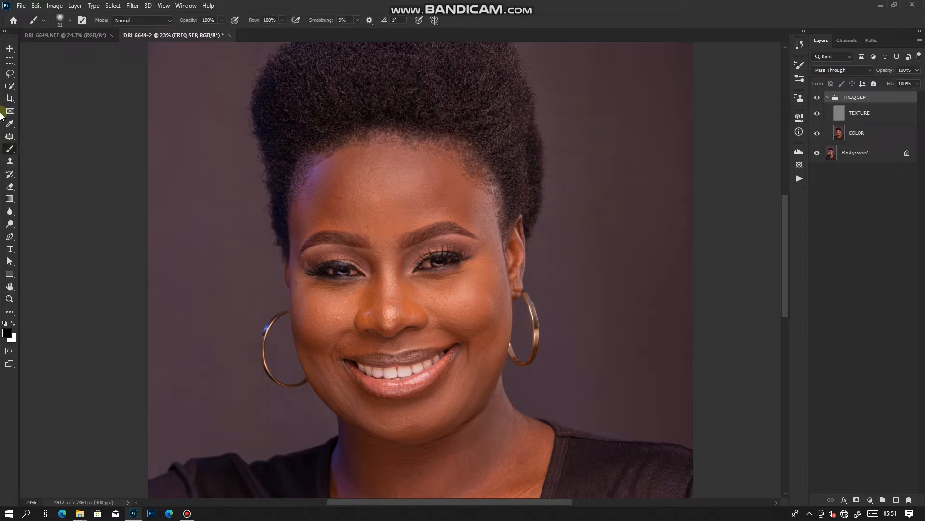
pyautogui.moveTo(10, 149)
pyautogui.mouseDown()
pyautogui.moveTo(53, 151)
pyautogui.moveTo(51, 174)
pyautogui.mouseUp()
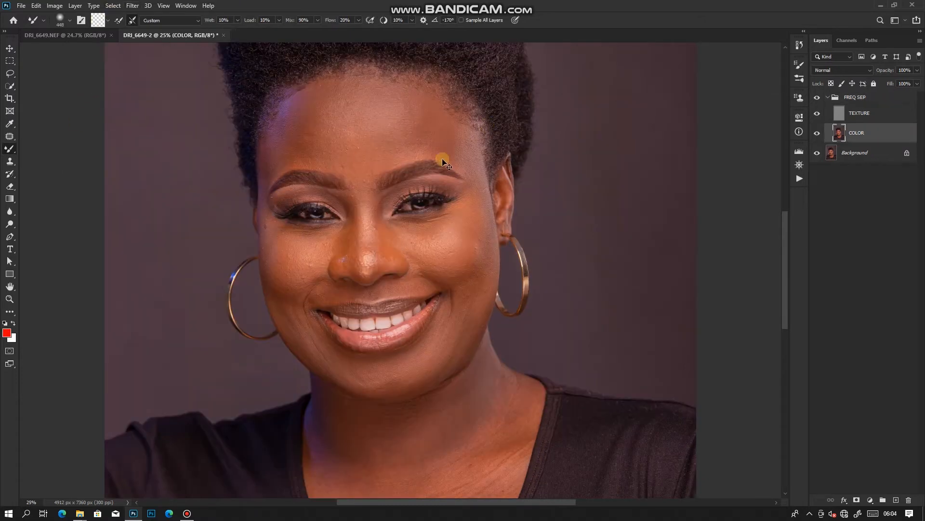
pyautogui.hotkey('ctrl', '-')
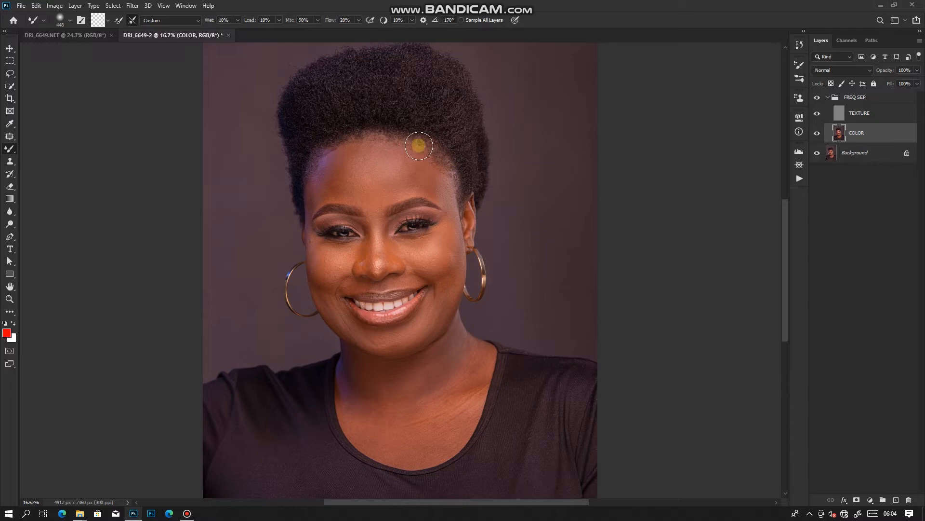
pyautogui.hotkey('ctrl', '-')
pyautogui.hotkey('ctrl', '+')
pyautogui.hotkey('ctrl', '+')
pyautogui.hotkey('ctrl', '+')
pyautogui.hotkey('ctrl', '-')
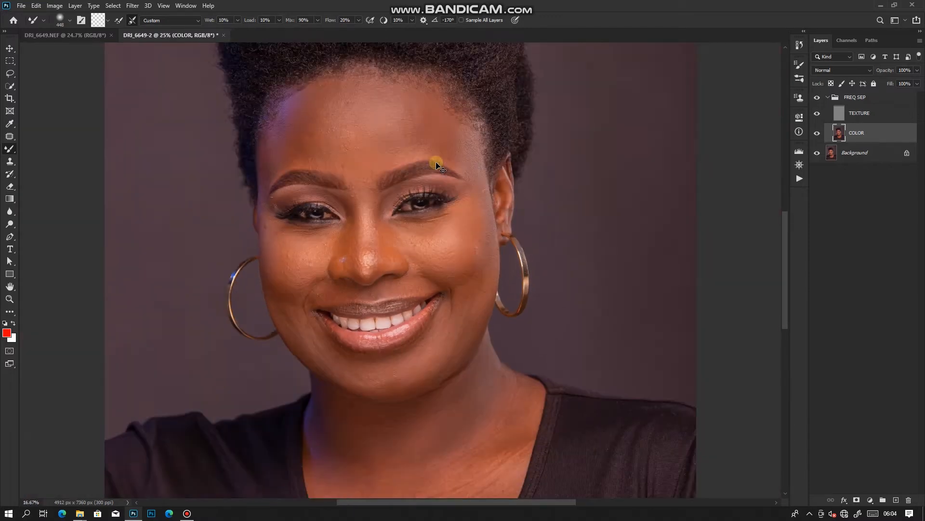
pyautogui.hotkey('ctrl', '-')
pyautogui.hotkey('ctrl', '+')
# Blend the skin tones across the forehead on the COLOR layer with the Mixer Brush at about size 400
pyautogui.press(']')
pyautogui.press(']')
pyautogui.press(']')
pyautogui.press(']')
pyautogui.press(']')
pyautogui.press('[')
pyautogui.press(']')
pyautogui.rightClick(6, 152)
pyautogui.click(58, 175)
pyautogui.press('[')
pyautogui.moveTo(355, 100)
pyautogui.mouseDown()
pyautogui.moveTo(403, 117)
pyautogui.moveTo(405, 104)
pyautogui.moveTo(424, 121)
pyautogui.mouseUp()
pyautogui.press('[')
pyautogui.press('[')
pyautogui.moveTo(297, 114)
pyautogui.mouseDown()
pyautogui.moveTo(276, 151)
pyautogui.moveTo(299, 111)
pyautogui.moveTo(266, 177)
pyautogui.moveTo(292, 107)
pyautogui.moveTo(281, 157)
pyautogui.moveTo(309, 131)
pyautogui.moveTo(308, 163)
pyautogui.moveTo(313, 157)
pyautogui.moveTo(305, 148)
pyautogui.moveTo(311, 155)
pyautogui.moveTo(316, 136)
pyautogui.moveTo(300, 140)
pyautogui.moveTo(334, 86)
pyautogui.moveTo(329, 77)
pyautogui.moveTo(402, 97)
pyautogui.moveTo(413, 111)
pyautogui.moveTo(401, 150)
pyautogui.moveTo(451, 136)
pyautogui.moveTo(436, 131)
pyautogui.moveTo(466, 151)
pyautogui.moveTo(471, 184)
pyautogui.moveTo(476, 147)
pyautogui.mouseUp()
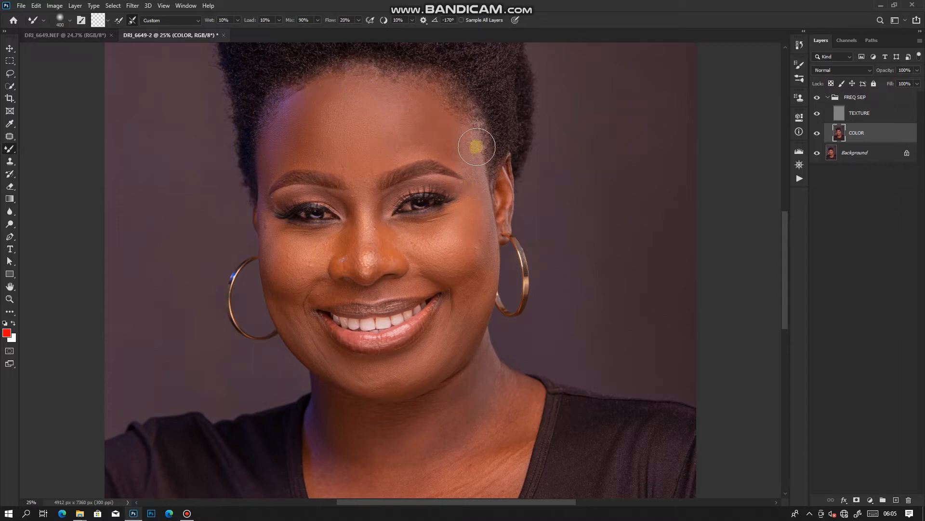
# Smooth the middle of the forehead above the eyebrows with the Mixer Brush at size 250
pyautogui.press('[')
pyautogui.scroll(4, 386, 120)
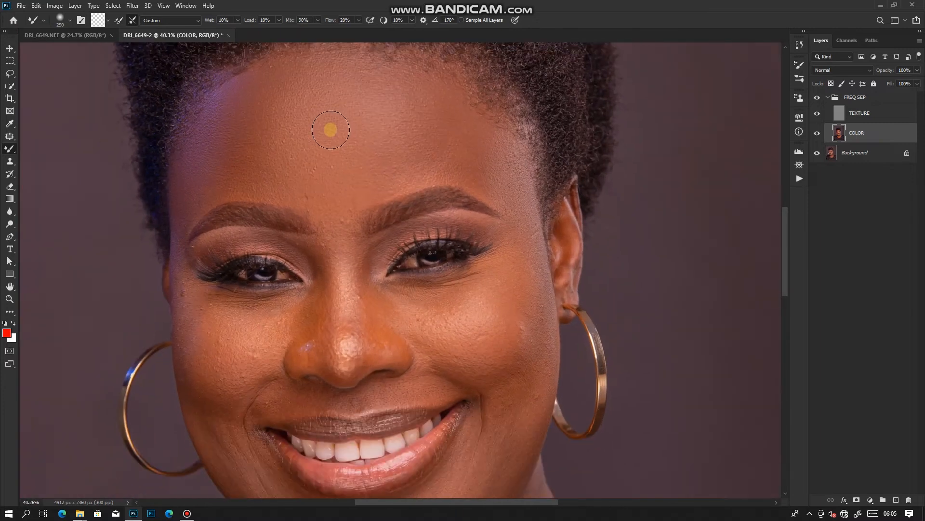
pyautogui.moveTo(367, 141)
pyautogui.mouseDown()
pyautogui.moveTo(244, 161)
pyautogui.moveTo(273, 170)
pyautogui.mouseUp()
pyautogui.scroll(3, 316, 99)
pyautogui.scroll(-3, 308, 106)
# Even out the remaining forehead tones with the Mixer Brush, varying its size between 600 and 300
pyautogui.press(']')
pyautogui.press(']')
pyautogui.press(']')
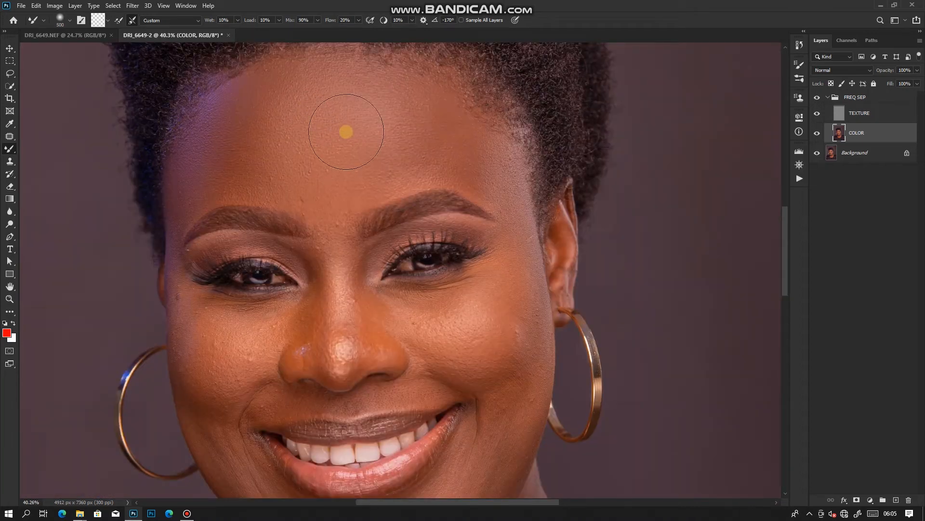
pyautogui.press('[')
pyautogui.press('[')
pyautogui.press('[')
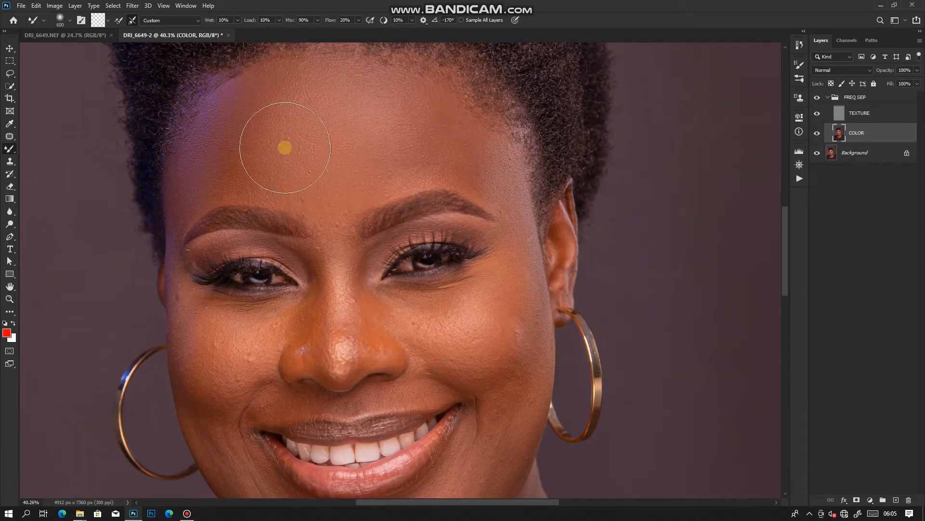
pyautogui.press('[')
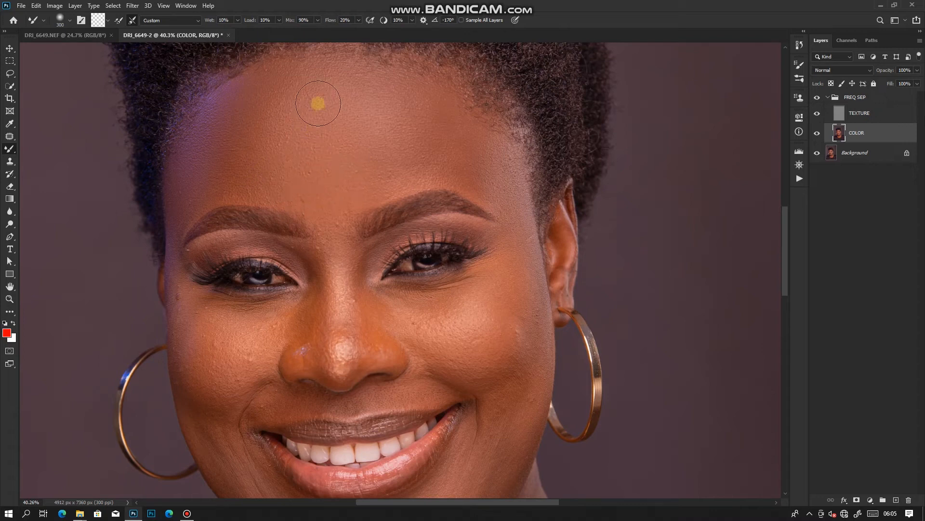
pyautogui.press('[')
pyautogui.press('[')
pyautogui.press('[')
# Blend the skin under both eyes and on the cheeks with the Mixer Brush at sizes 200 to 300
pyautogui.scroll(-1, 338, 238)
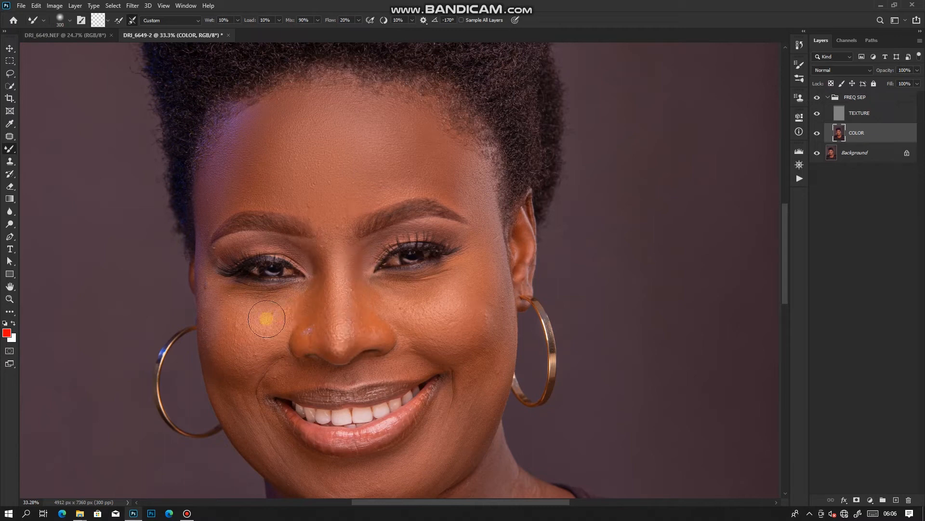
pyautogui.press('[')
pyautogui.press('[')
pyautogui.press(']')
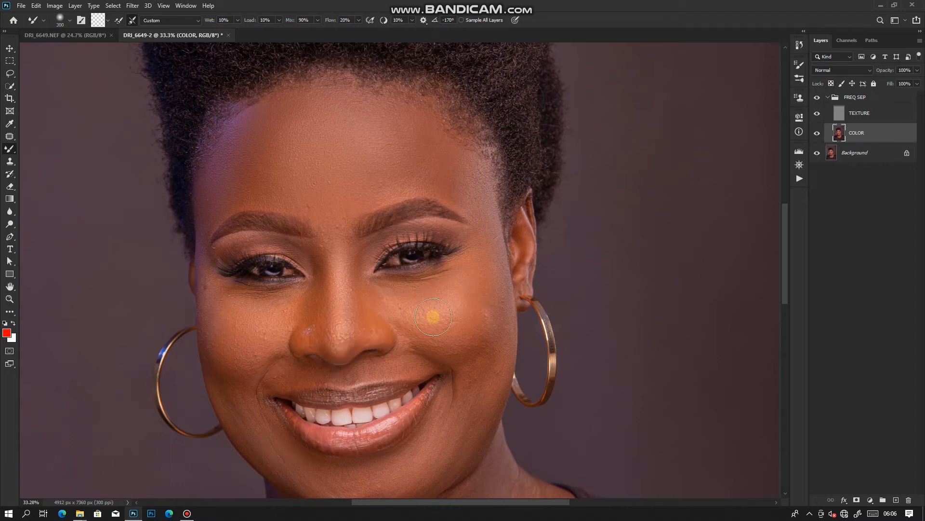
# Smooth the lower cheek and jaw beside the mouth with the Mixer Brush at size 300
pyautogui.scroll(-3, 442, 352)
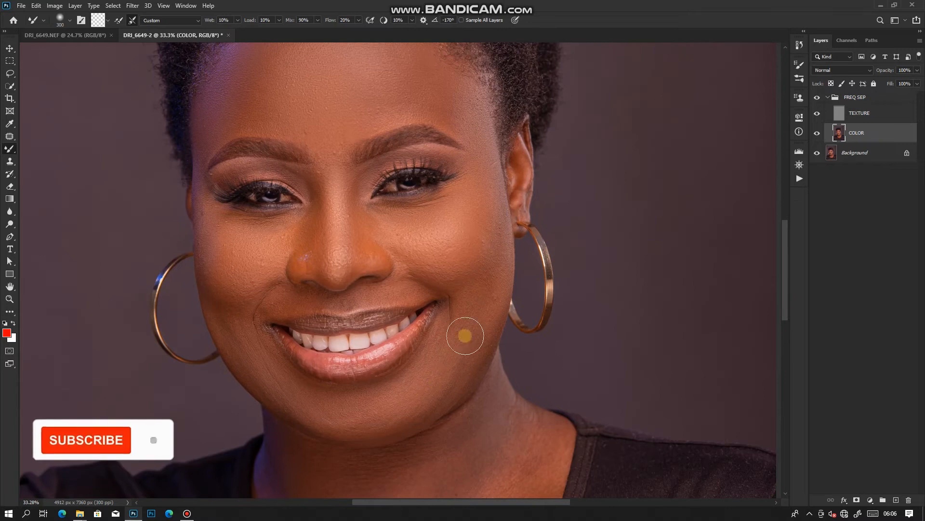
pyautogui.press('[')
pyautogui.press('[')
# Blend the skin between the eyebrows and around the nose with the Mixer Brush at sizes 175 to 250
pyautogui.scroll(3, 455, 316)
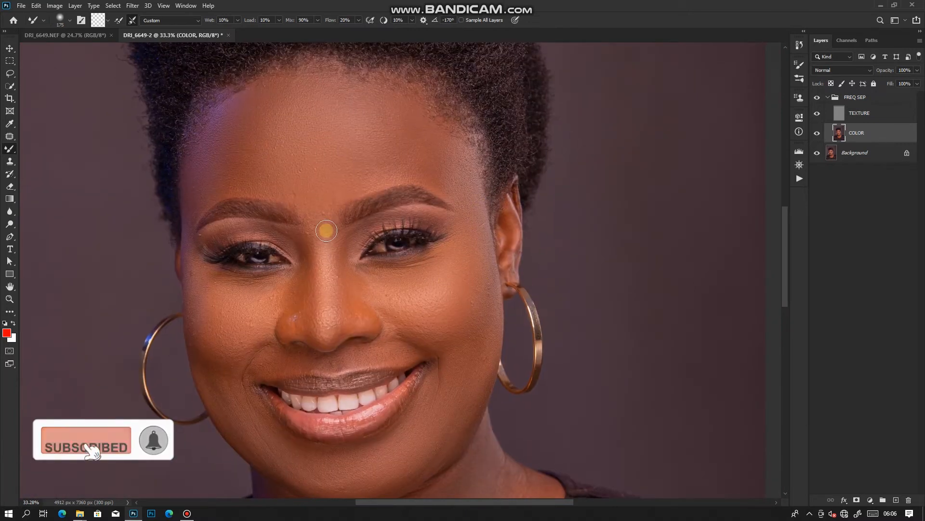
pyautogui.press(']')
pyautogui.press(']')
pyautogui.press(']')
pyautogui.press(']')
pyautogui.press(']')
pyautogui.scroll(-2, 332, 181)
pyautogui.scroll(2, 362, 269)
pyautogui.press('[')
pyautogui.press('[')
pyautogui.press('[')
pyautogui.press('[')
pyautogui.press('[')
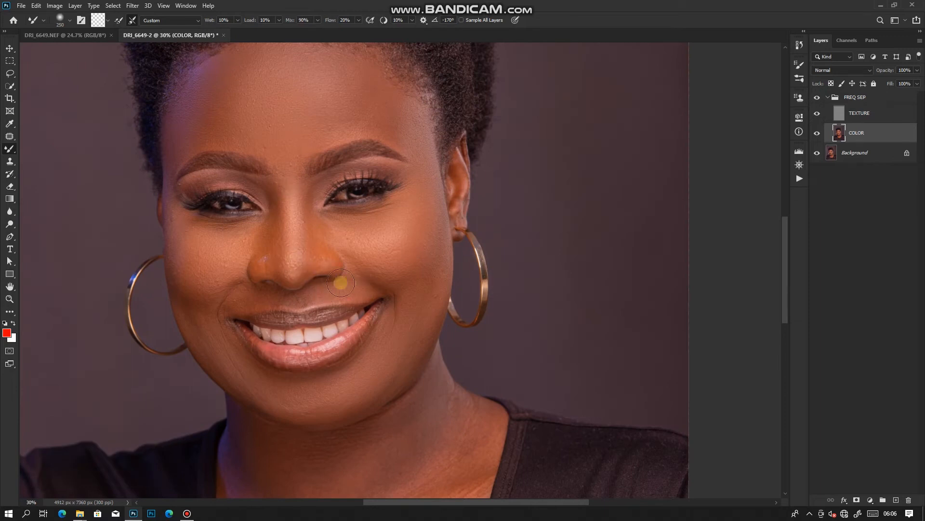
# Smooth the neck and upper chest skin on the COLOR layer with the Mixer Brush at about size 300
pyautogui.scroll(-5, 328, 299)
pyautogui.press(']')
pyautogui.press(']')
pyautogui.press(']')
pyautogui.press(']')
pyautogui.press(']')
pyautogui.moveTo(366, 266)
pyautogui.mouseDown()
pyautogui.moveTo(398, 304)
pyautogui.moveTo(352, 358)
pyautogui.moveTo(398, 353)
pyautogui.moveTo(300, 420)
pyautogui.moveTo(240, 332)
pyautogui.mouseUp()
pyautogui.press('[')
pyautogui.press('[')
pyautogui.moveTo(216, 272)
pyautogui.mouseDown()
pyautogui.moveTo(228, 379)
pyautogui.moveTo(434, 340)
pyautogui.mouseUp()
# Refine the forehead and the area between the eyebrows with the Mixer Brush, going from size 400 to 200
pyautogui.press('[')
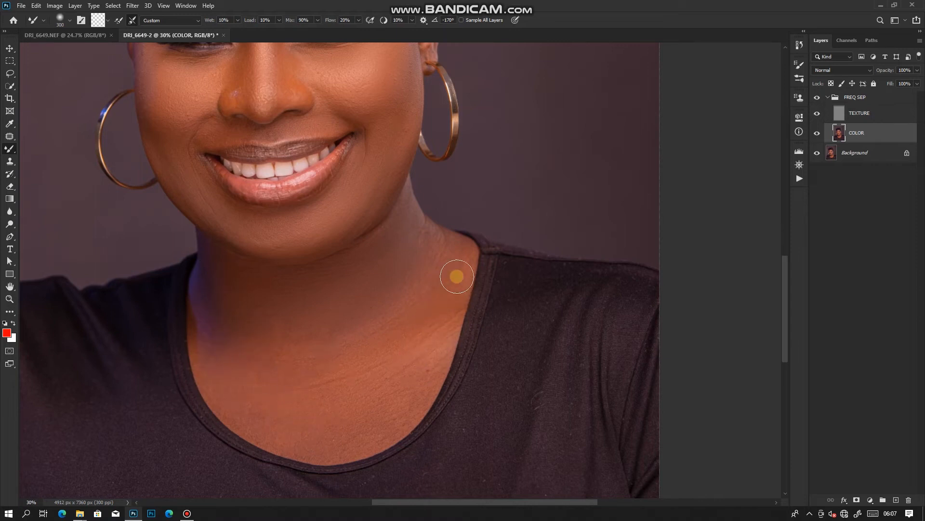
pyautogui.moveTo(285, 51); pyautogui.dragTo(314, 236)
pyautogui.scroll(-2, 313, 237)
pyautogui.press(']')
pyautogui.press(']')
pyautogui.press('[')
pyautogui.moveTo(276, 140)
pyautogui.mouseDown()
pyautogui.moveTo(349, 121)
pyautogui.moveTo(394, 171)
pyautogui.moveTo(328, 106)
pyautogui.mouseUp()
pyautogui.scroll(-3, 308, 165)
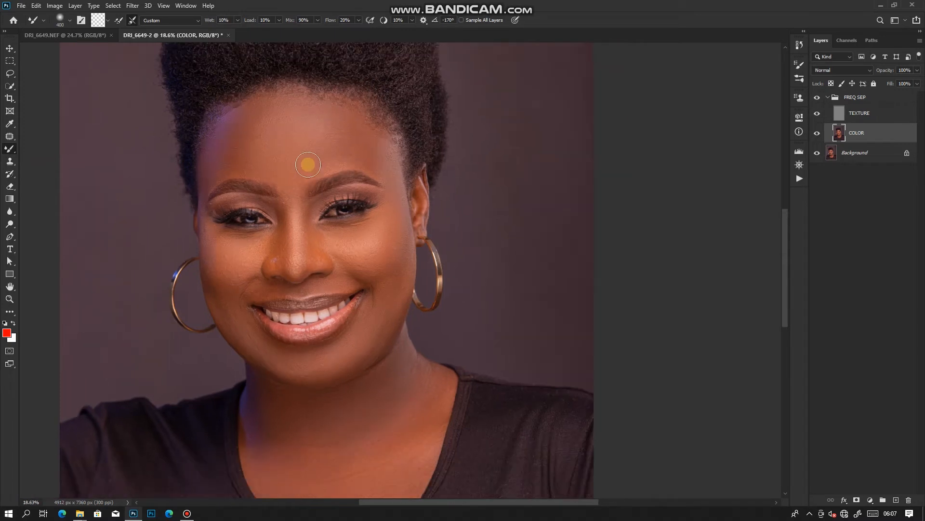
pyautogui.scroll(2, 242, 215)
pyautogui.press('[')
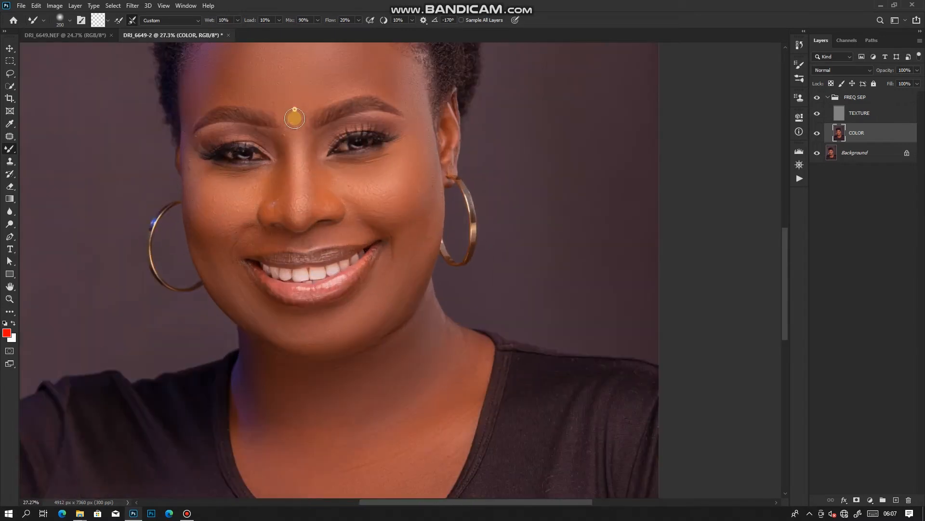
# Smooth the upper chest and forehead skin on the COLOR layer with the Mixer Brush at size 400
pyautogui.scroll(-2, 295, 118)
pyautogui.press(']')
pyautogui.press(']')
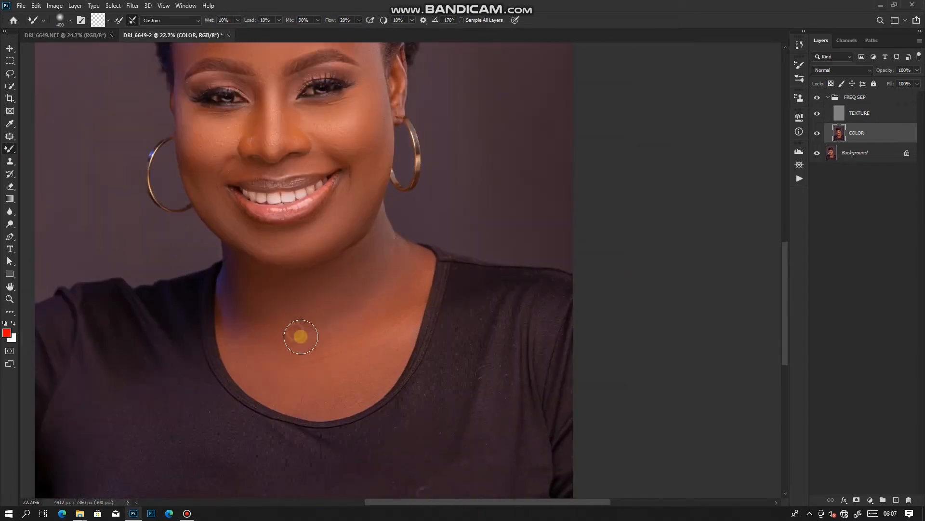
pyautogui.scroll(2, 328, 350)
pyautogui.scroll(3, 347, 207)
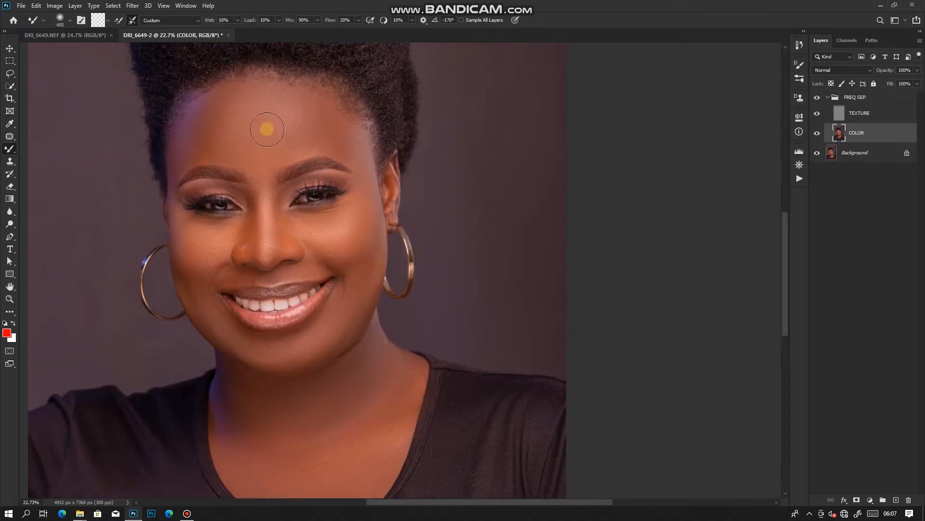
pyautogui.scroll(-7, 270, 130)
pyautogui.scroll(7, 392, 256)
pyautogui.moveTo(393, 259); pyautogui.dragTo(349, 213)
pyautogui.scroll(-4, 328, 53)
pyautogui.scroll(5, 385, 193)
pyautogui.moveTo(384, 170); pyautogui.dragTo(360, 205)
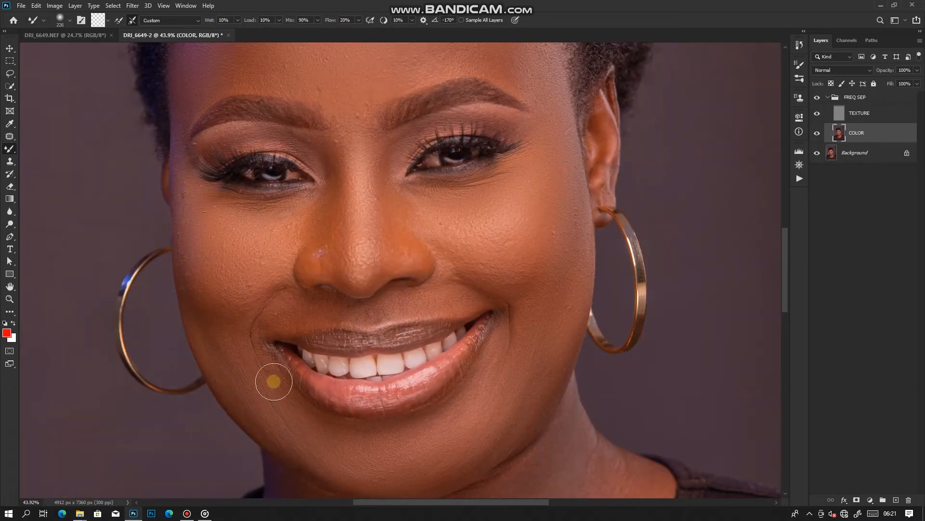
# Blend the skin around the eyelids and beneath the eyebrows with the Mixer Brush at size 150
pyautogui.click(244, 384)
pyautogui.click(271, 307)
pyautogui.press('[')
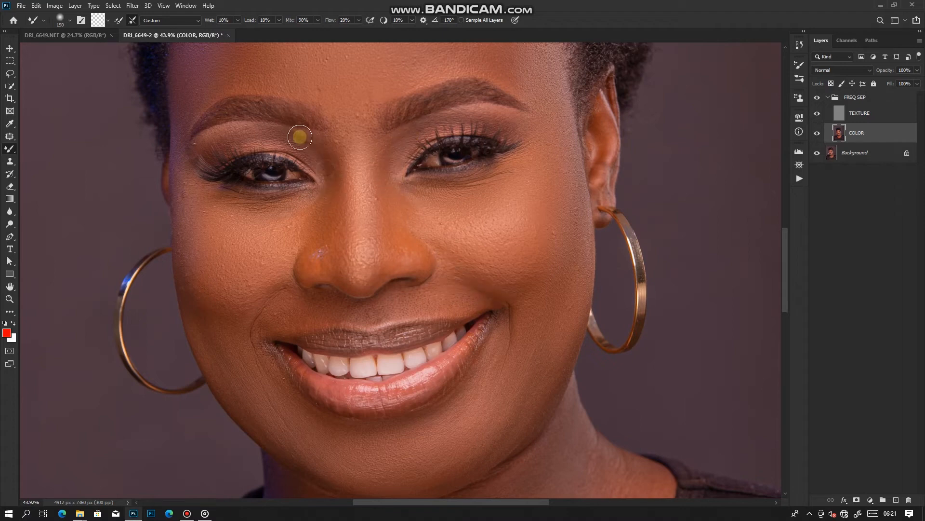
# Smooth the neck creases and the chest up to the neckline with the Mixer Brush, going from size 500 to about 250
pyautogui.scroll(-2, 361, 159)
pyautogui.moveTo(511, 112); pyautogui.dragTo(436, 76)
pyautogui.scroll(1, 306, 376)
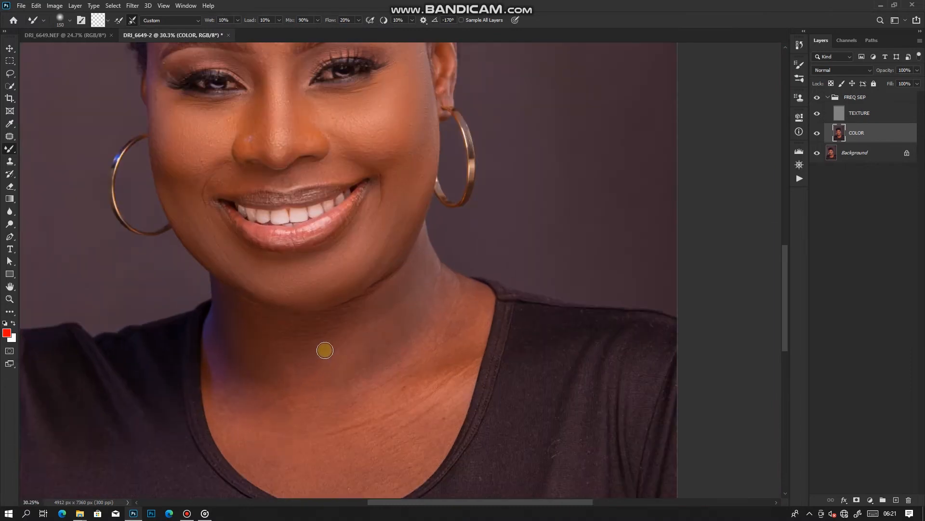
pyautogui.press(']')
pyautogui.press(']')
pyautogui.press(']')
pyautogui.press(']')
pyautogui.press(']')
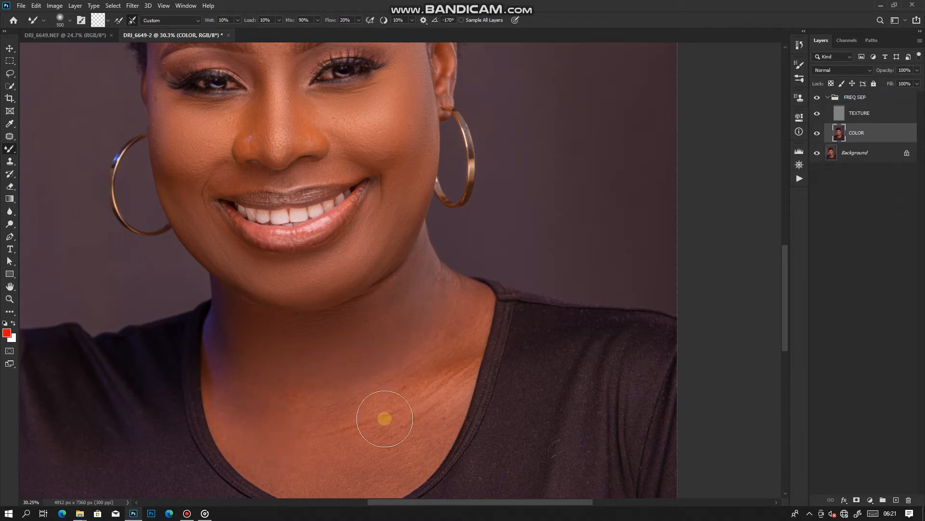
pyautogui.moveTo(385, 437)
pyautogui.mouseDown()
pyautogui.moveTo(316, 378)
pyautogui.moveTo(325, 379)
pyautogui.moveTo(233, 394)
pyautogui.moveTo(316, 396)
pyautogui.moveTo(211, 404)
pyautogui.moveTo(244, 421)
pyautogui.moveTo(166, 383)
pyautogui.moveTo(286, 410)
pyautogui.moveTo(350, 355)
pyautogui.moveTo(329, 376)
pyautogui.moveTo(239, 375)
pyautogui.moveTo(368, 298)
pyautogui.moveTo(383, 303)
pyautogui.moveTo(374, 318)
pyautogui.moveTo(382, 295)
pyautogui.moveTo(371, 255)
pyautogui.moveTo(385, 238)
pyautogui.moveTo(379, 305)
pyautogui.moveTo(327, 370)
pyautogui.moveTo(361, 378)
pyautogui.moveTo(281, 413)
pyautogui.moveTo(340, 376)
pyautogui.moveTo(339, 347)
pyautogui.moveTo(370, 343)
pyautogui.moveTo(342, 396)
pyautogui.moveTo(302, 431)
pyautogui.moveTo(351, 403)
pyautogui.moveTo(342, 392)
pyautogui.moveTo(379, 313)
pyautogui.mouseUp()
pyautogui.press('[')
pyautogui.press('[')
pyautogui.press('[')
pyautogui.moveTo(227, 363)
pyautogui.mouseDown()
pyautogui.moveTo(185, 344)
pyautogui.moveTo(333, 310)
pyautogui.moveTo(313, 319)
pyautogui.moveTo(369, 281)
pyautogui.moveTo(334, 294)
pyautogui.moveTo(342, 237)
pyautogui.mouseUp()
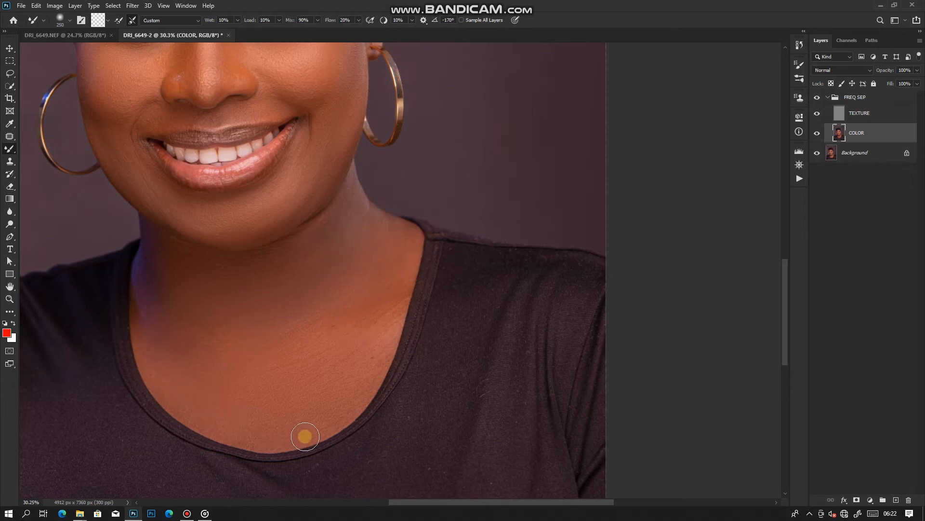
# Even out the cheek with the Mixer Brush at size 200 and the forehead at size 600
pyautogui.scroll(-5, 390, 347)
pyautogui.scroll(2, 345, 227)
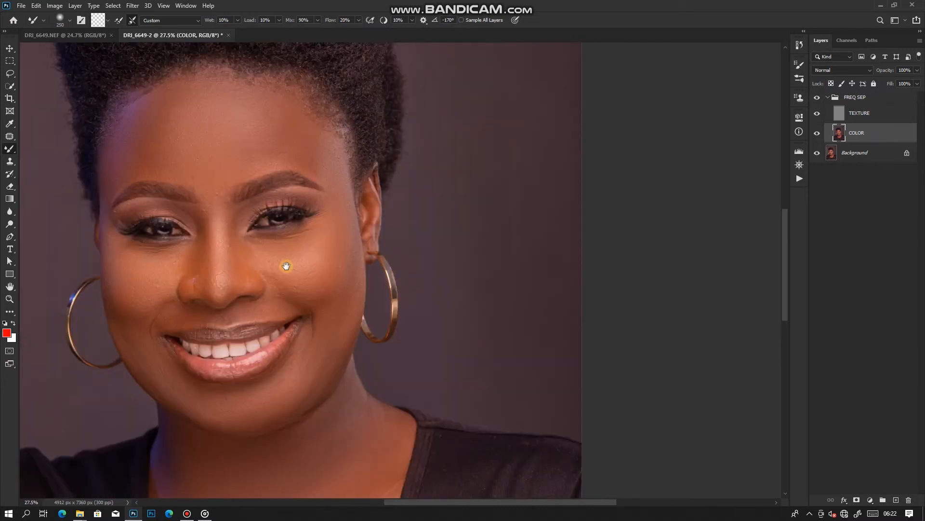
pyautogui.press('[')
pyautogui.press('[')
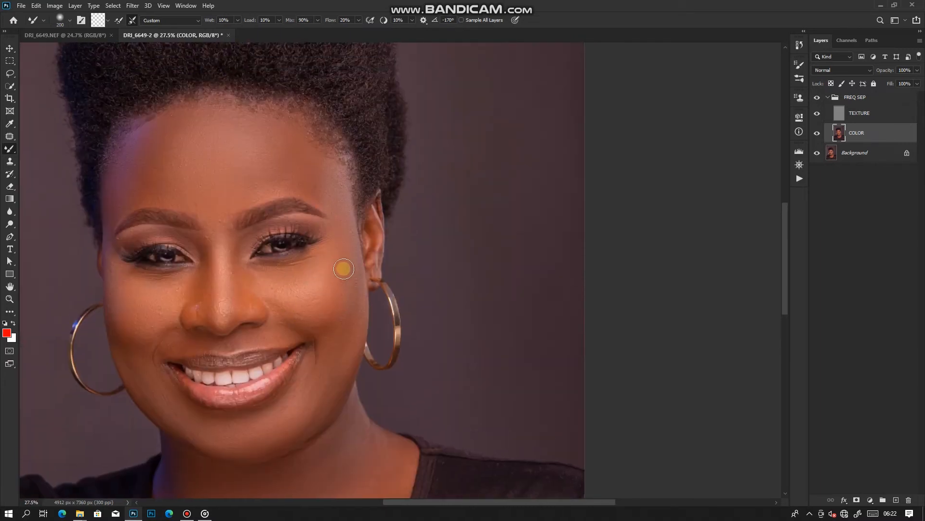
pyautogui.press(']')
pyautogui.press(']')
pyautogui.press(']')
pyautogui.press(']')
pyautogui.press(']')
pyautogui.press('[')
pyautogui.press('[')
pyautogui.press('[')
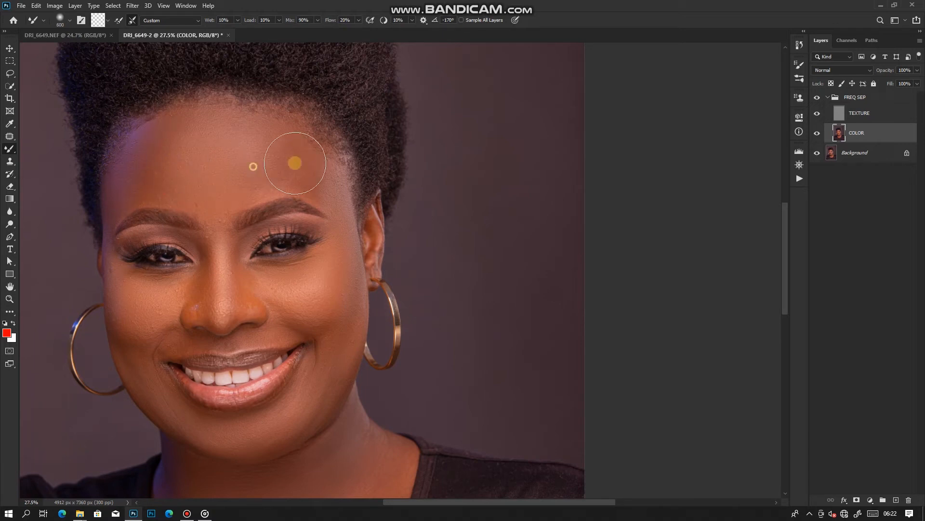
# Refine the skin between the eyebrows and on the eyelids with the Mixer Brush at size 175
pyautogui.press('[')
pyautogui.press('[')
pyautogui.press('[')
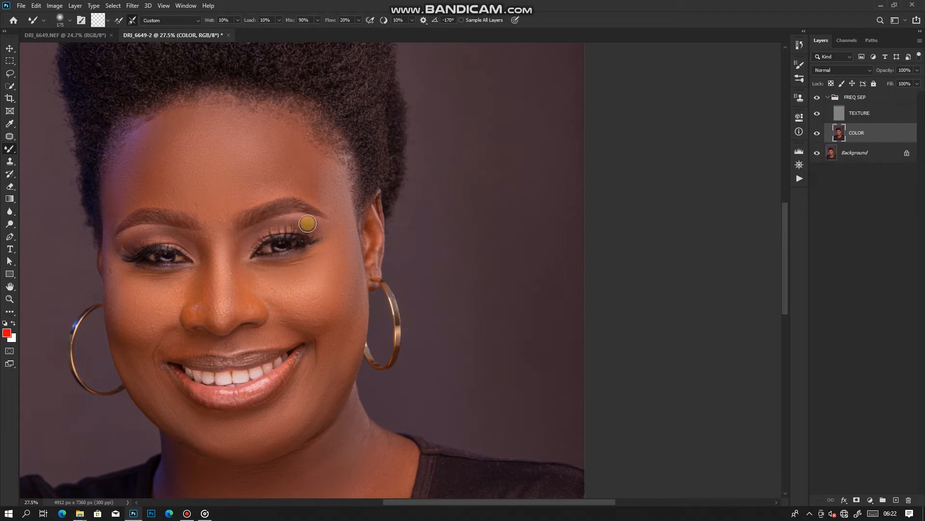
# Compare the portrait with and without the FREQ SEP group to check the skin smoothing
pyautogui.scroll(-4, 288, 230)
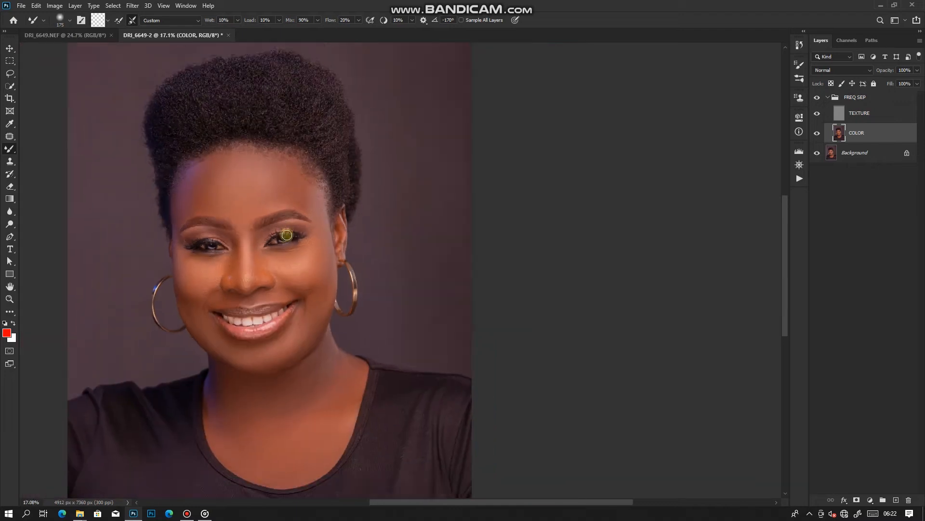
pyautogui.scroll(3, 291, 237)
pyautogui.moveTo(320, 329); pyautogui.dragTo(293, 263)
pyautogui.scroll(3, 295, 256)
pyautogui.scroll(-2, 320, 309)
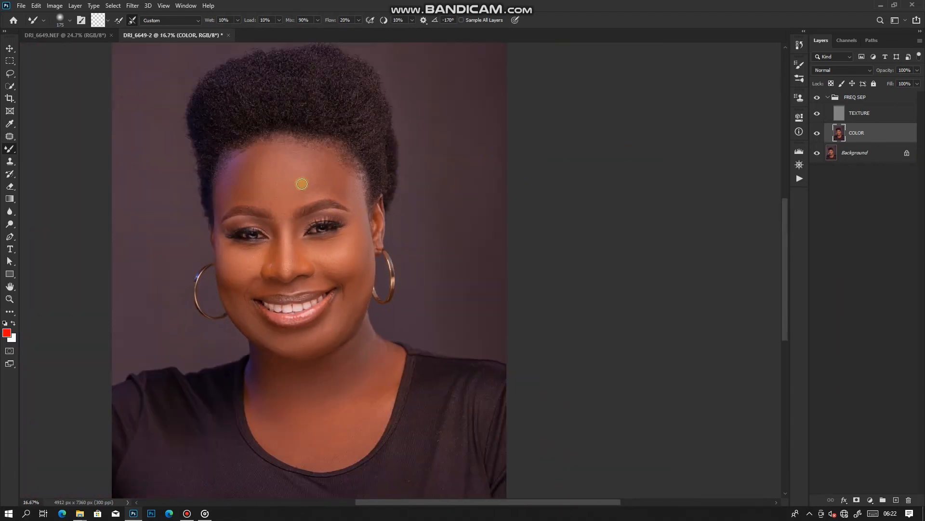
pyautogui.click(816, 98)
pyautogui.click(816, 98)
pyautogui.click(817, 98)
pyautogui.click(817, 98)
pyautogui.click(817, 99)
pyautogui.click(817, 98)
pyautogui.scroll(1, 438, 311)
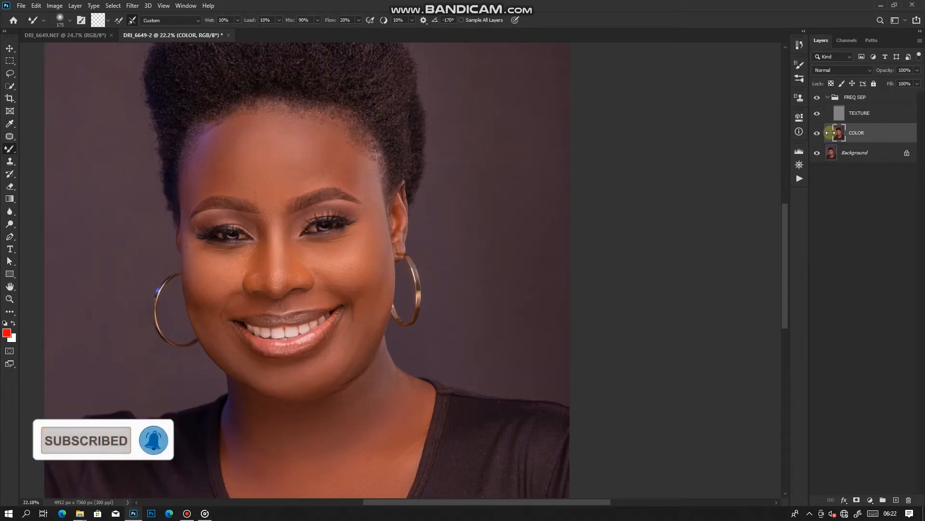
pyautogui.click(817, 98)
pyautogui.click(817, 98)
pyautogui.click(817, 99)
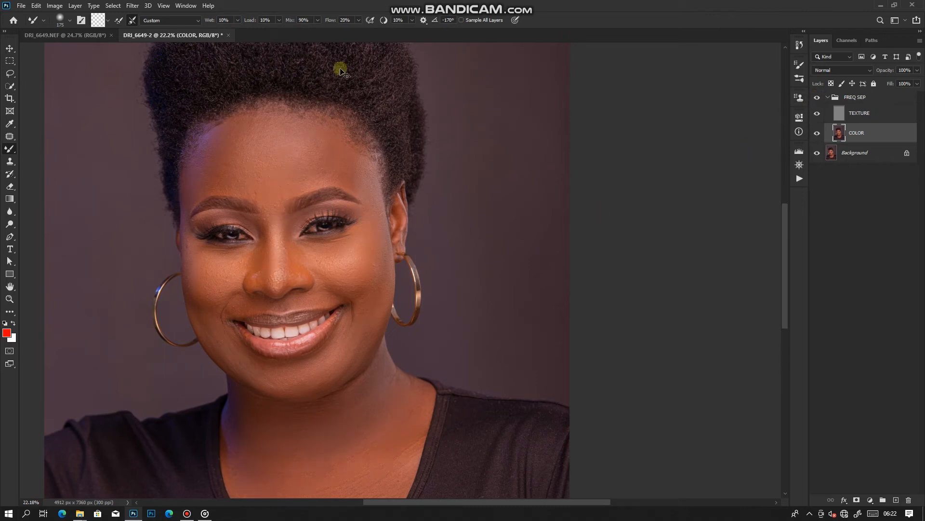
pyautogui.scroll(-2, 352, 104)
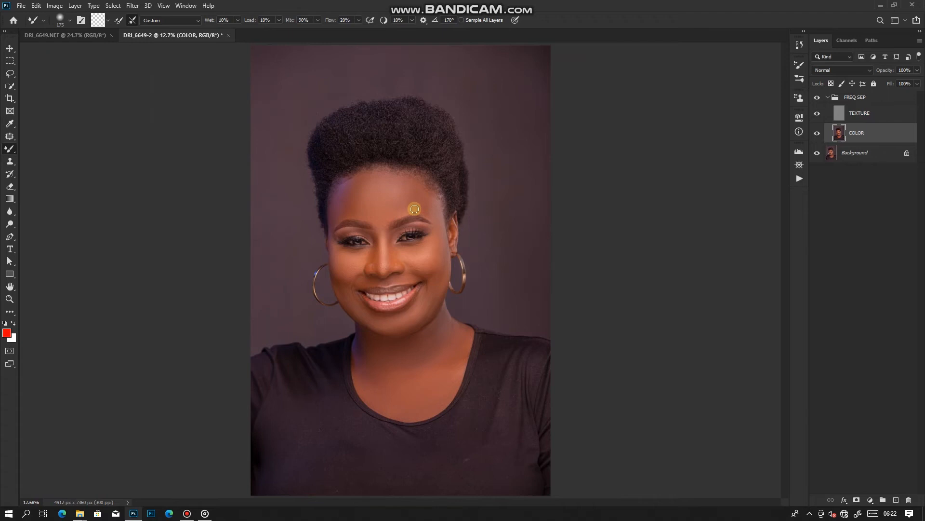
pyautogui.scroll(2, 415, 209)
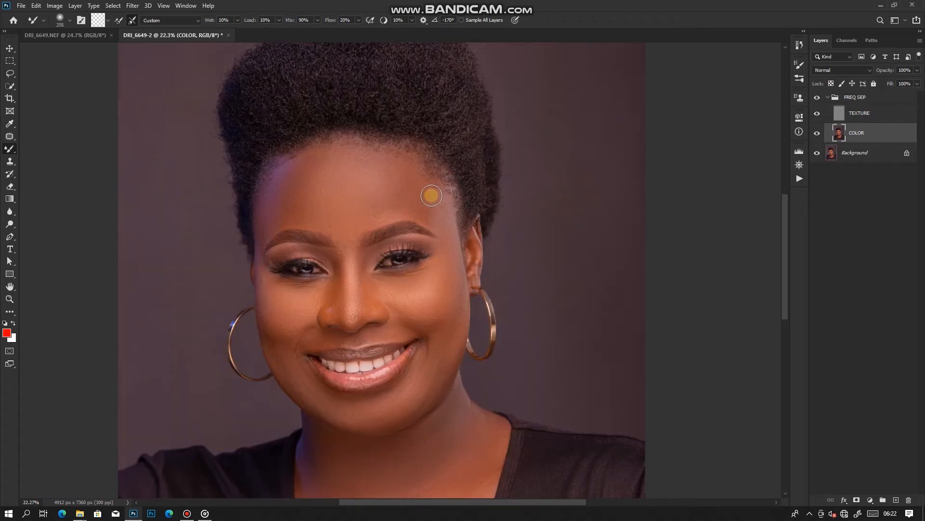
pyautogui.scroll(-2, 499, 174)
pyautogui.scroll(1, 479, 181)
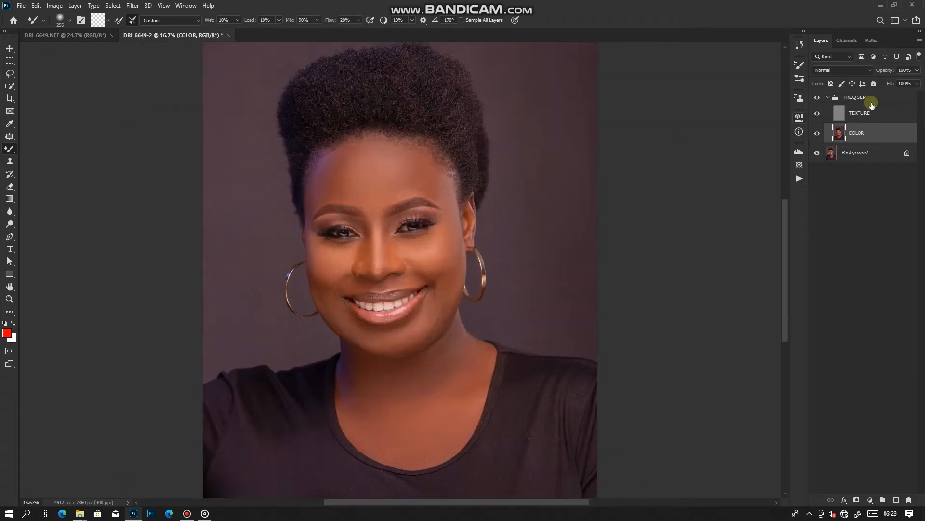
# Make the TEXTURE layer active and set up the Clone Stamp with 0% brush hardness
pyautogui.click(881, 110)
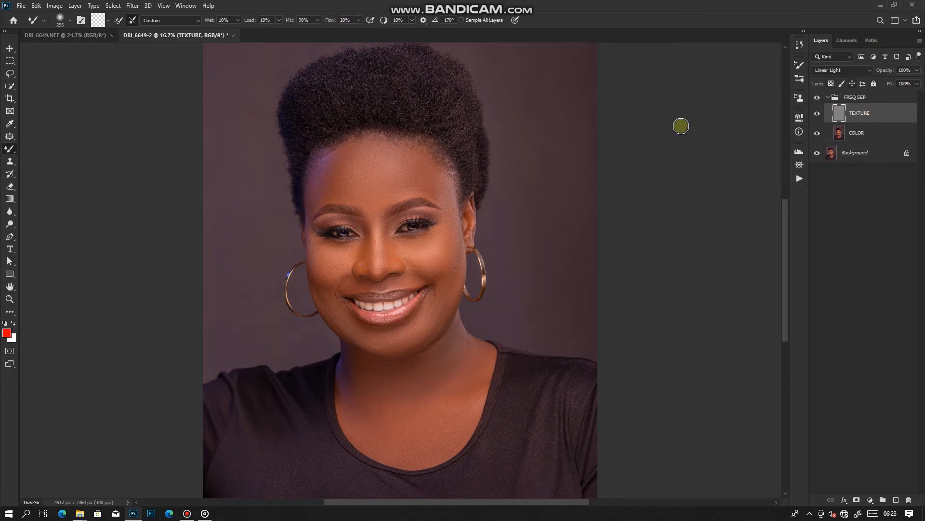
pyautogui.click(883, 134)
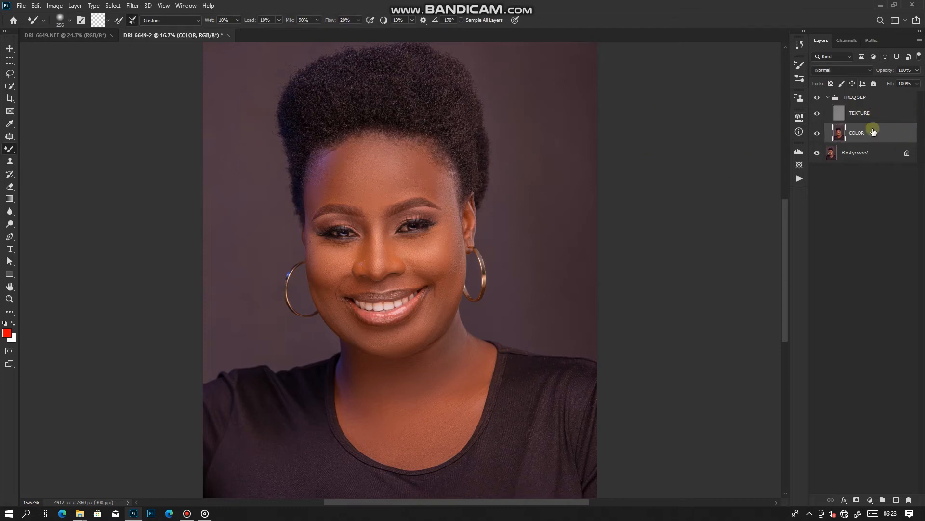
pyautogui.click(875, 115)
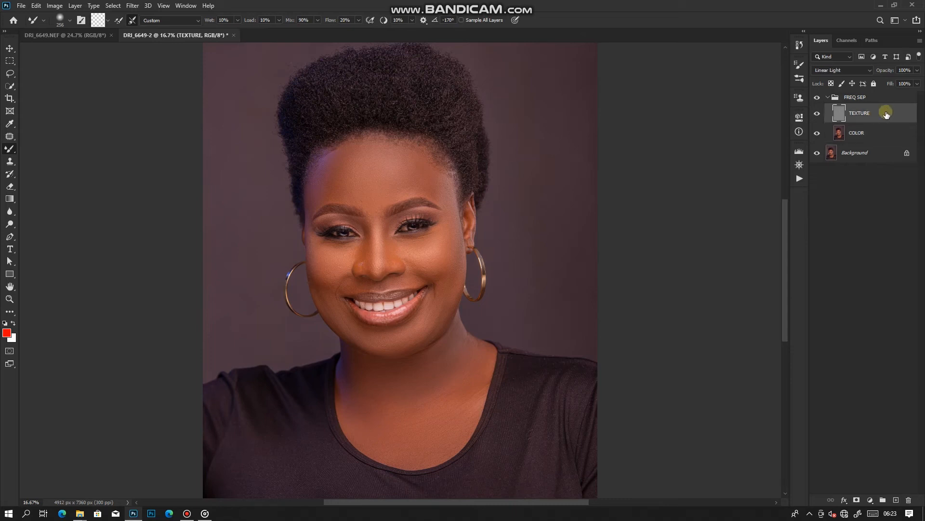
pyautogui.click(10, 163)
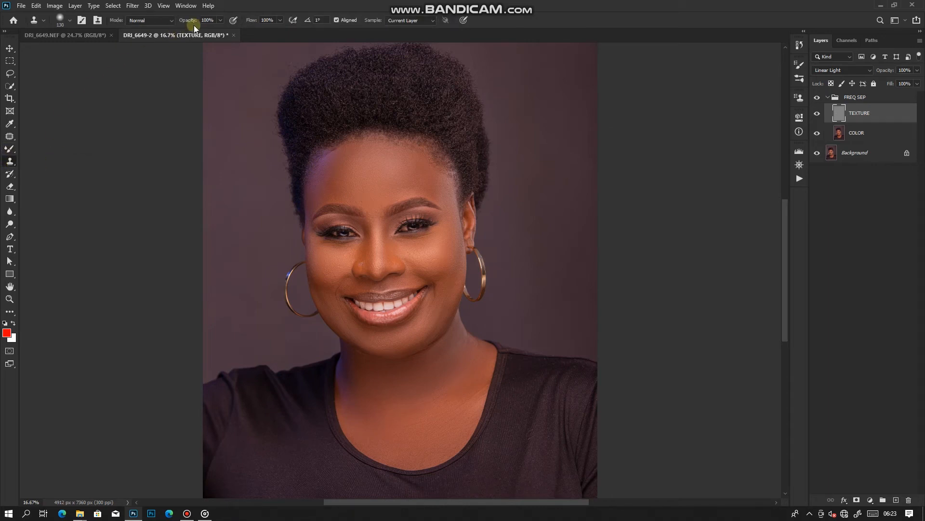
pyautogui.moveTo(184, 23); pyautogui.dragTo(218, 23)
pyautogui.rightClick(380, 190)
pyautogui.click(405, 163)
pyautogui.click(431, 236)
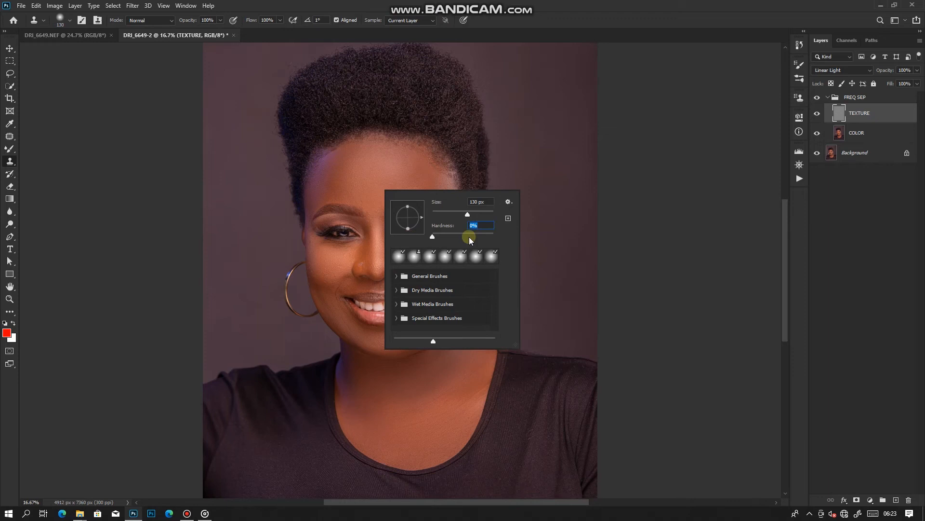
# Try a recent brush preset, then choose Soft Round from the General Brushes for the Mixer Brush
pyautogui.click(403, 260)
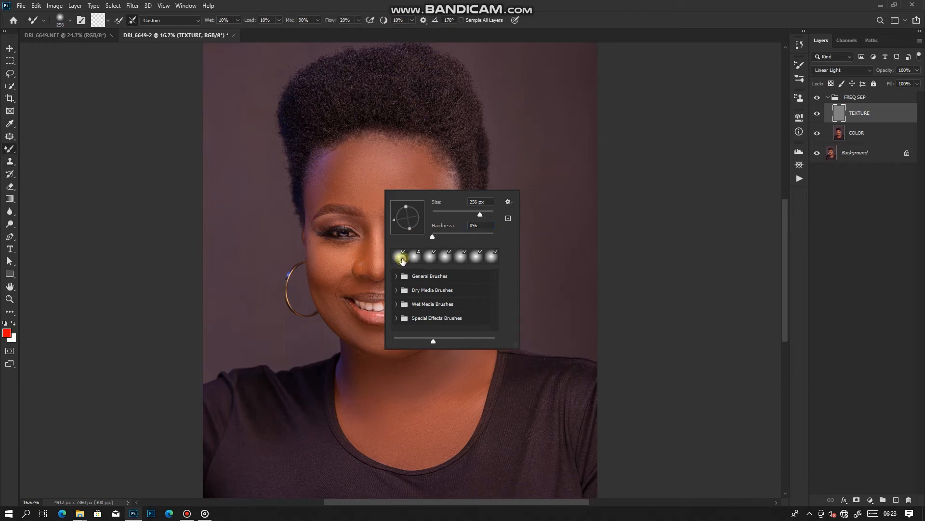
pyautogui.click(397, 277)
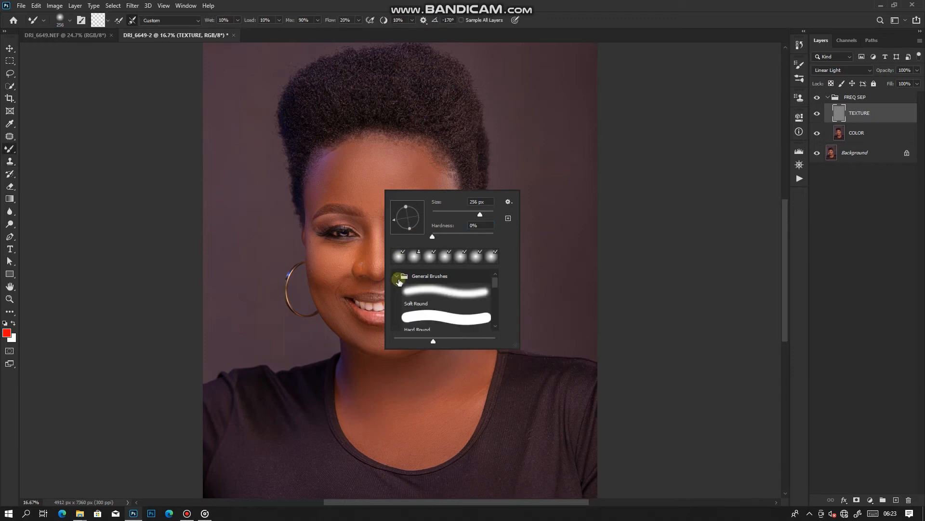
pyautogui.click(429, 295)
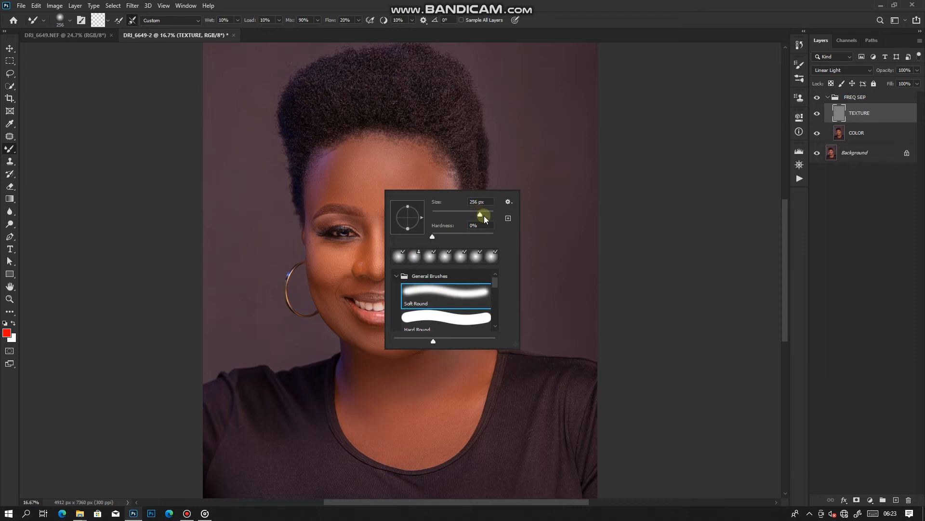
pyautogui.click(464, 119)
pyautogui.scroll(4, 367, 143)
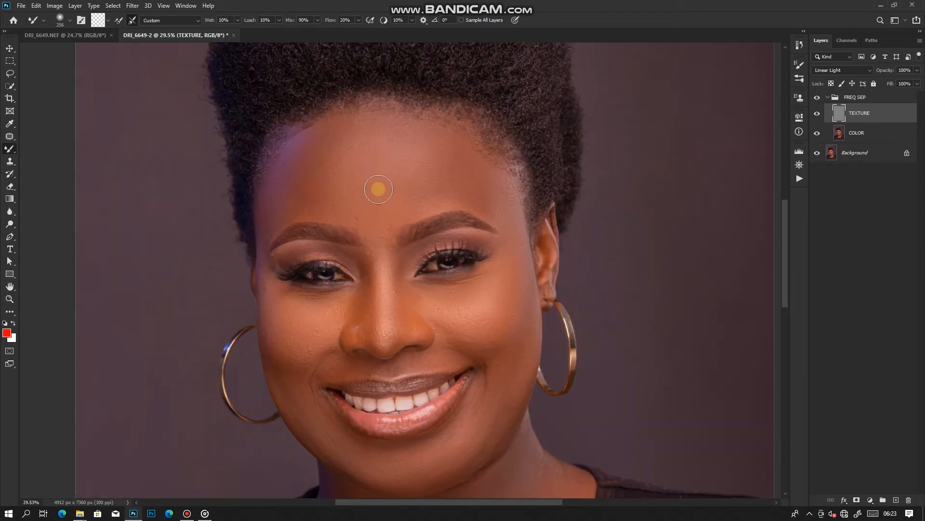
# Reduce the Mixer Brush size to about 40 px for working on the forehead texture
pyautogui.press('[')
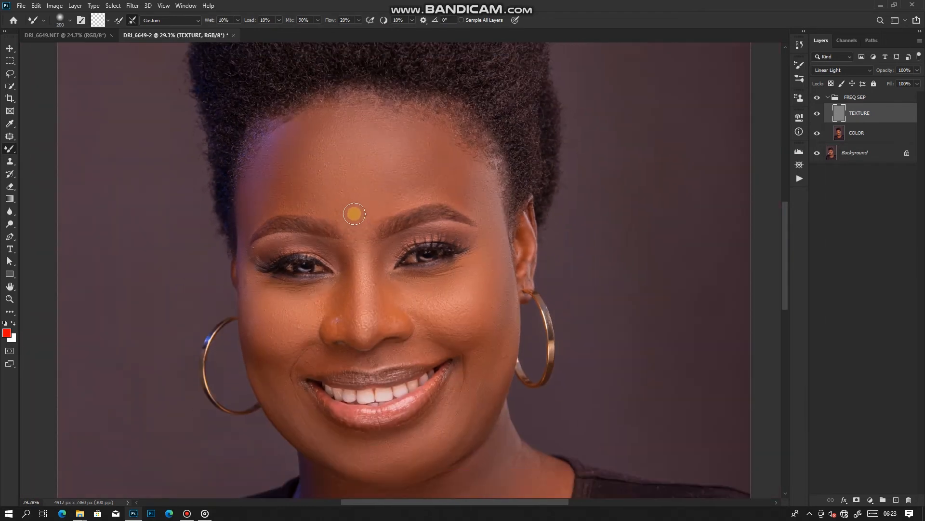
pyautogui.press('[')
pyautogui.press('[')
pyautogui.press('[')
pyautogui.press('[')
pyautogui.scroll(1, 358, 199)
pyautogui.rightClick(371, 189)
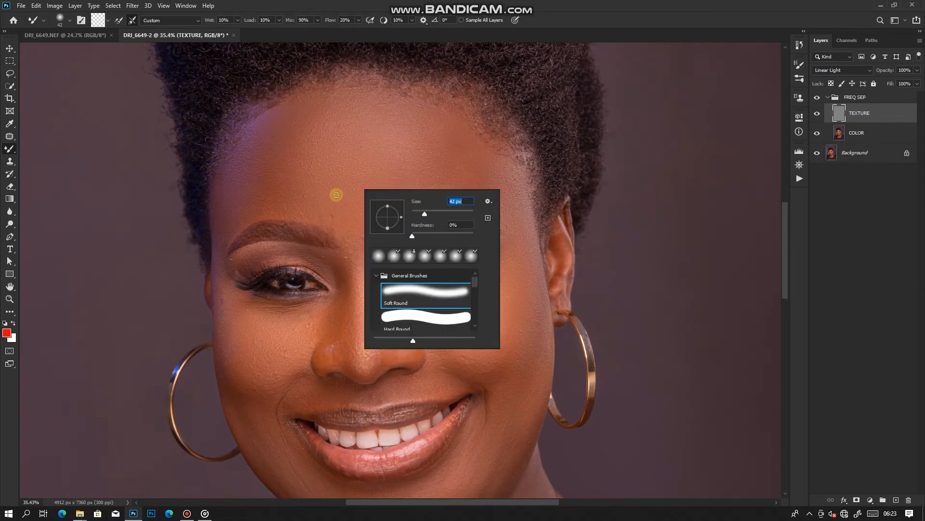
pyautogui.moveTo(424, 213); pyautogui.dragTo(426, 212)
pyautogui.press('Return')
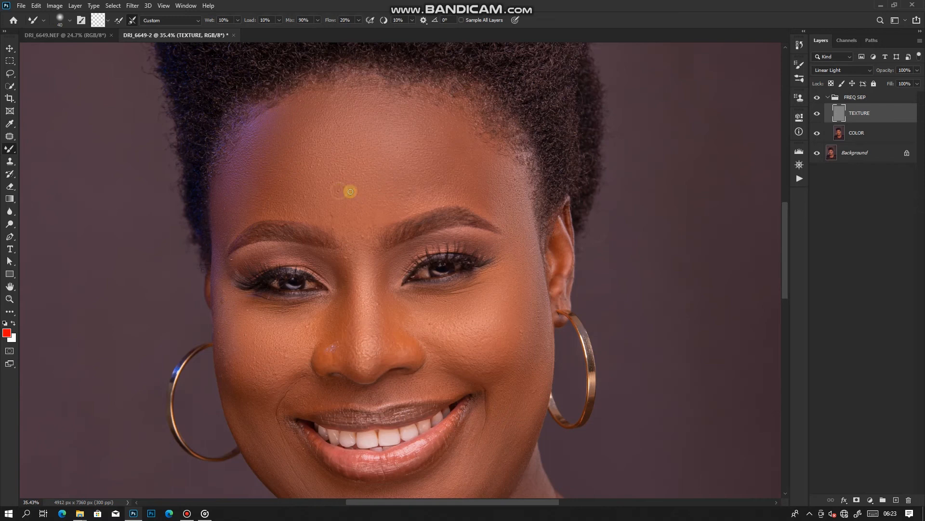
# Switch back to the Clone Stamp with a 36 px brush for the forehead blemishes on the TEXTURE layer
pyautogui.scroll(5, 349, 192)
pyautogui.click(9, 161)
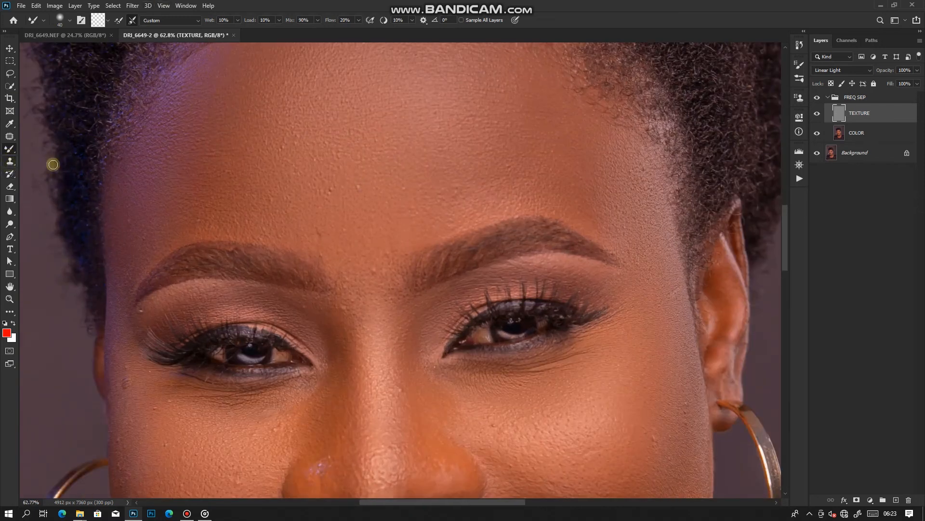
pyautogui.rightClick(353, 179)
pyautogui.moveTo(417, 204); pyautogui.dragTo(416, 203)
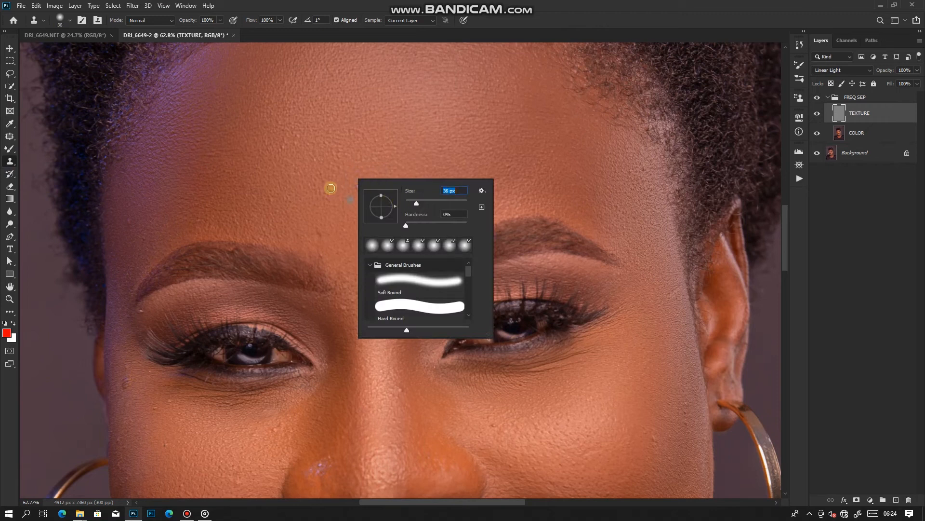
pyautogui.keyDown('alt'); pyautogui.click(337, 180); pyautogui.keyUp('alt')
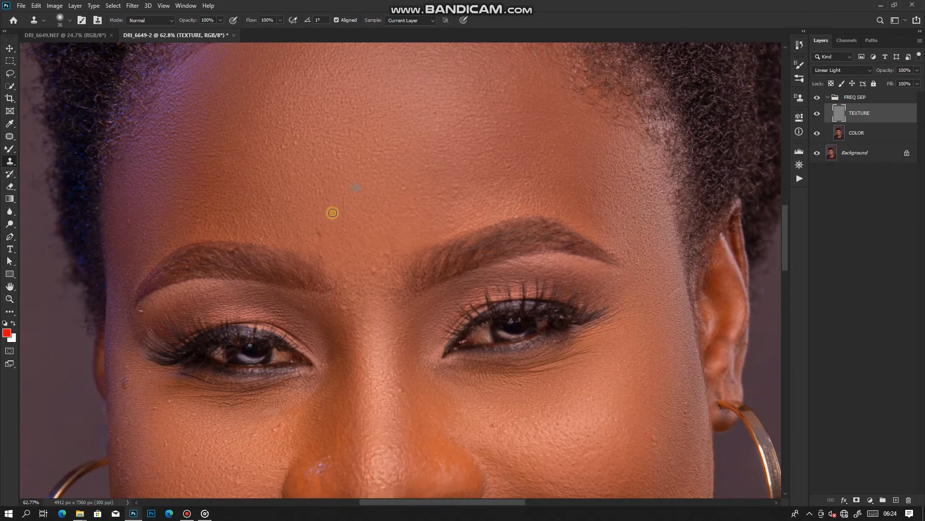
# Clone clean skin texture over the bumps between the eyebrows and across the forehead, using a brush size up to 50
pyautogui.keyDown('alt'); pyautogui.click(334, 246); pyautogui.keyUp('alt')
pyautogui.click(319, 255)
pyautogui.keyDown('alt'); pyautogui.click(360, 293); pyautogui.keyUp('alt')
pyautogui.moveTo(339, 319); pyautogui.dragTo(328, 311)
pyautogui.keyDown('alt'); pyautogui.click(400, 192); pyautogui.keyUp('alt')
pyautogui.click(274, 211)
pyautogui.scroll(2, 221, 182)
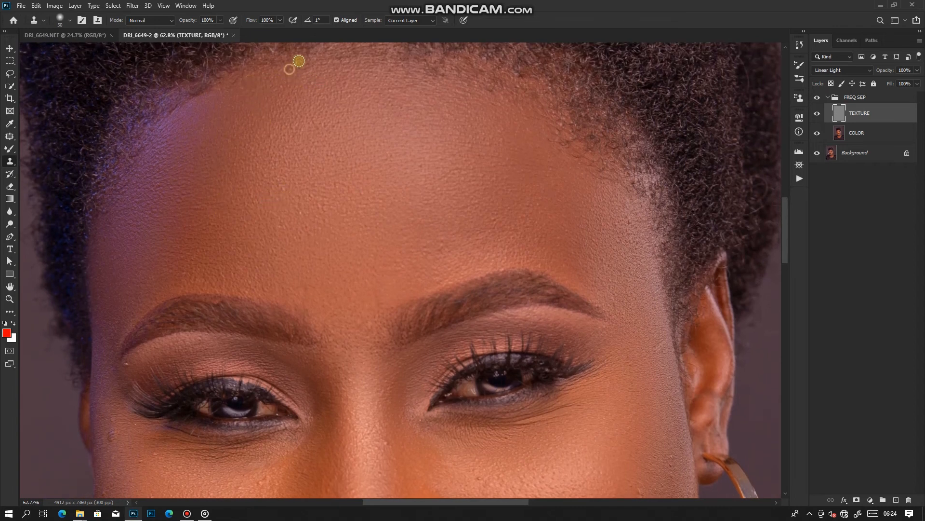
pyautogui.moveTo(451, 221); pyautogui.dragTo(362, 148)
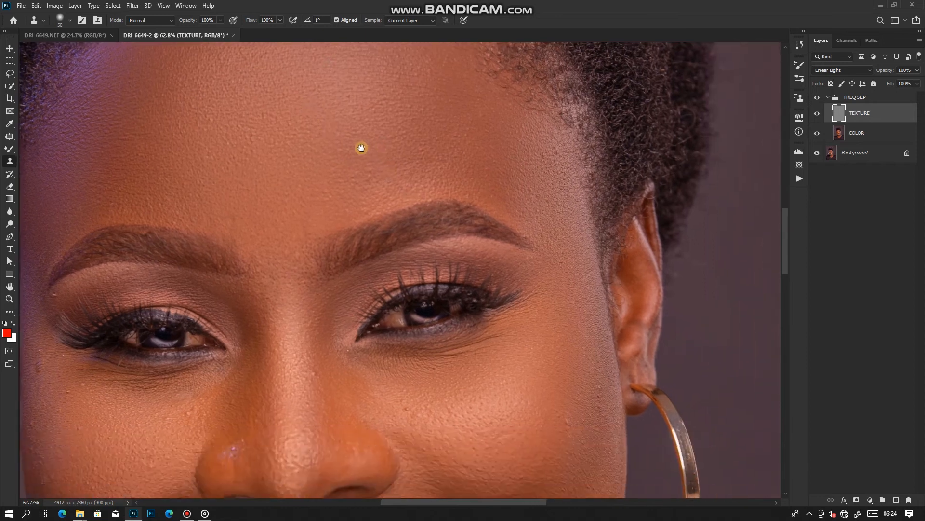
# Clone clean skin texture over the small blemishes on the cheek beneath the eye and near the face's edge on the TEXTURE layer
pyautogui.moveTo(360, 246); pyautogui.dragTo(463, 157)
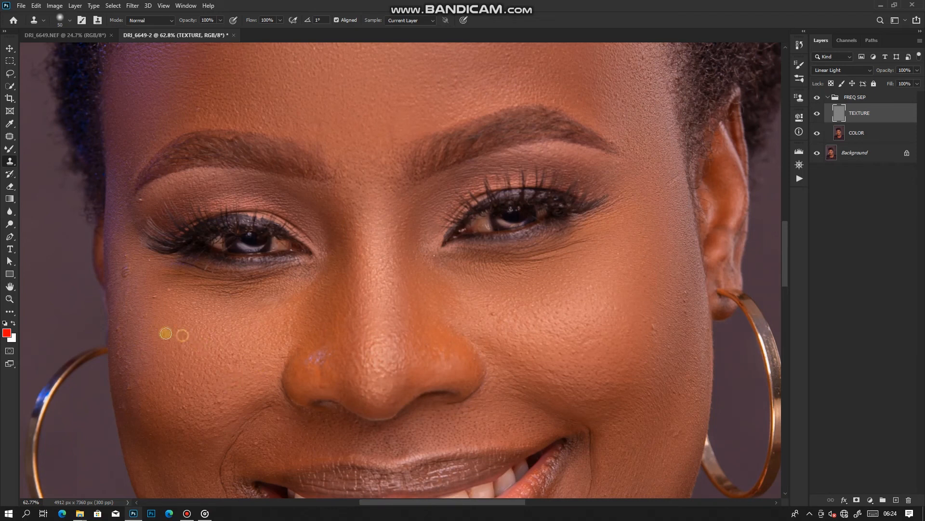
pyautogui.moveTo(171, 298)
pyautogui.mouseDown()
pyautogui.moveTo(166, 291)
pyautogui.moveTo(174, 295)
pyautogui.mouseUp()
pyautogui.keyDown('alt'); pyautogui.click(132, 283); pyautogui.keyUp('alt')
pyautogui.moveTo(131, 268)
pyautogui.mouseDown()
pyautogui.moveTo(129, 261)
pyautogui.moveTo(124, 270)
pyautogui.mouseUp()
pyautogui.scroll(-2, 140, 338)
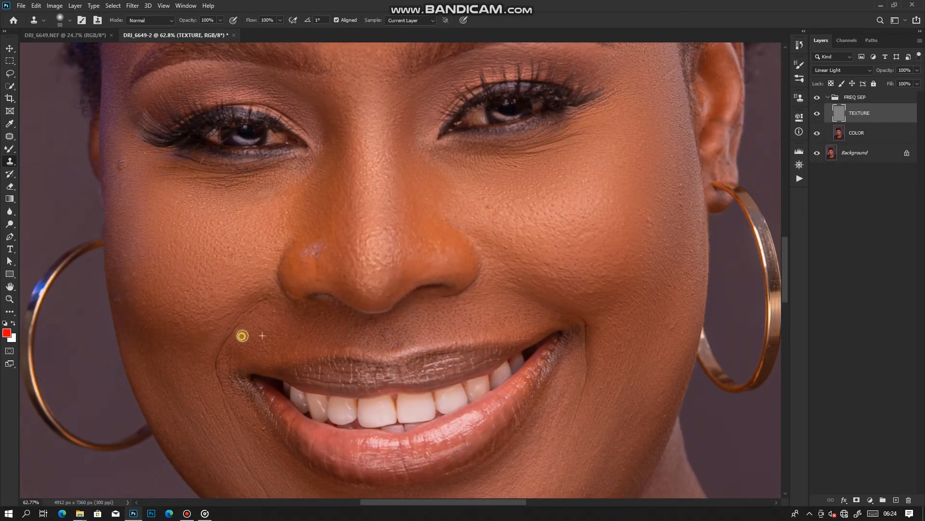
pyautogui.scroll(-2, 192, 340)
pyautogui.scroll(2, 289, 347)
pyautogui.hscroll(2, 386, 361)
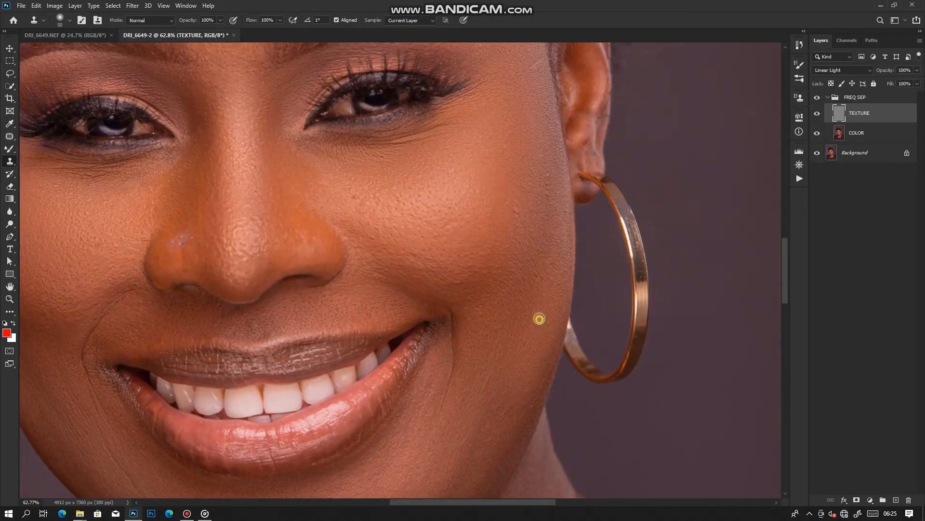
# Enlarge the Clone Stamp brush to 67 px and clone clean texture over the remaining bumps on the cheeks
pyautogui.scroll(3, 541, 322)
pyautogui.hscroll(1, 541, 321)
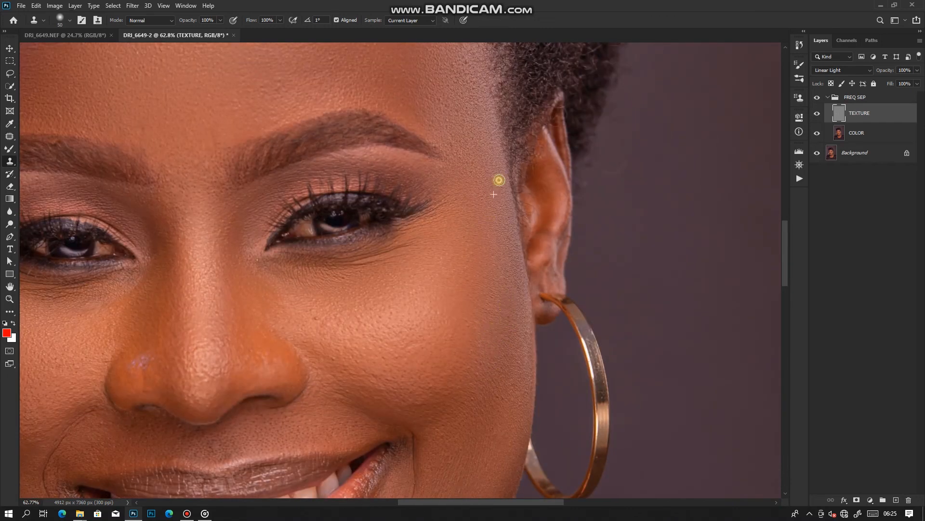
pyautogui.hscroll(-2, 386, 299)
pyautogui.scroll(-7, 453, 311)
pyautogui.moveTo(147, 201); pyautogui.dragTo(172, 192)
pyautogui.moveTo(333, 337); pyautogui.dragTo(254, 241)
pyautogui.scroll(-3, 254, 241)
pyautogui.moveTo(515, 398); pyautogui.dragTo(485, 330)
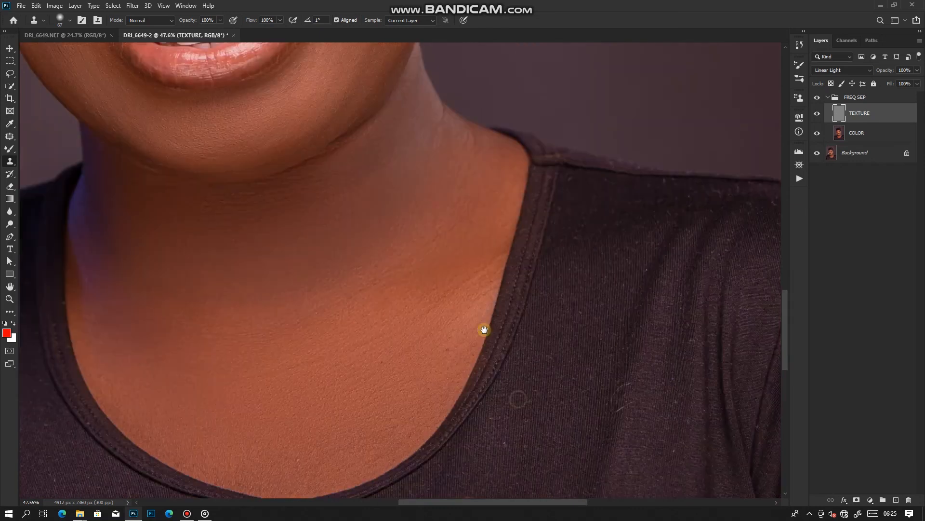
# Examine the retouched skin from the neck up to the forehead, close up and across the whole portrait
pyautogui.scroll(5, 305, 382)
pyautogui.scroll(4, 366, 204)
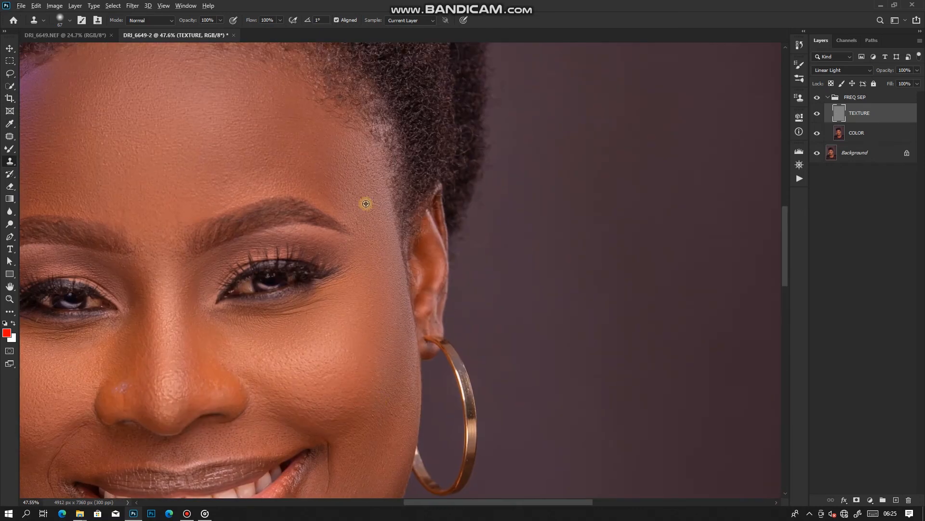
pyautogui.scroll(2, 310, 190)
pyautogui.scroll(-4, 355, 207)
pyautogui.scroll(2, 356, 207)
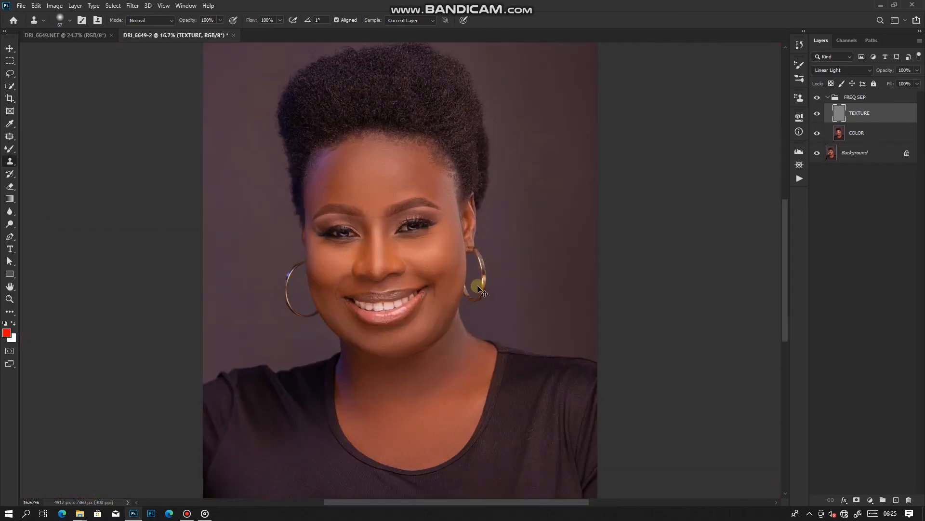
pyautogui.scroll(-2, 413, 191)
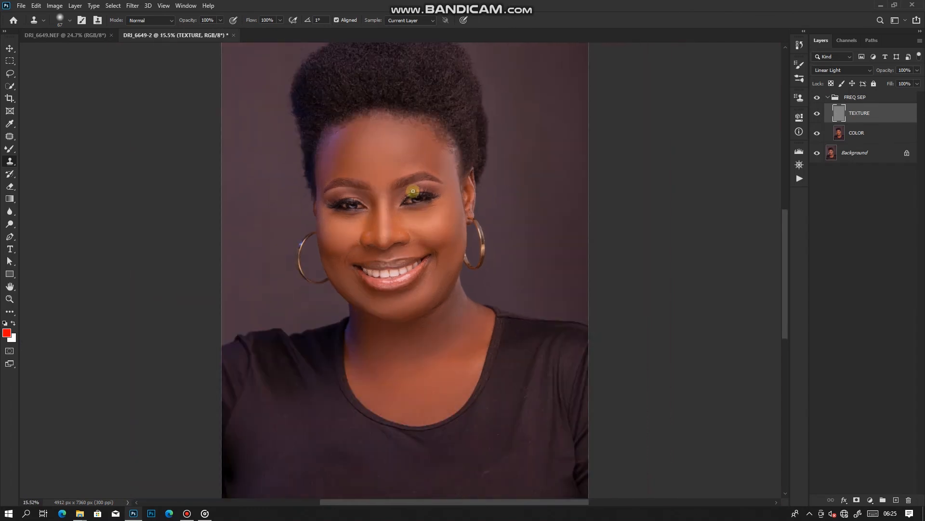
pyautogui.scroll(2, 432, 236)
pyautogui.scroll(-2, 401, 169)
pyautogui.scroll(1, 397, 140)
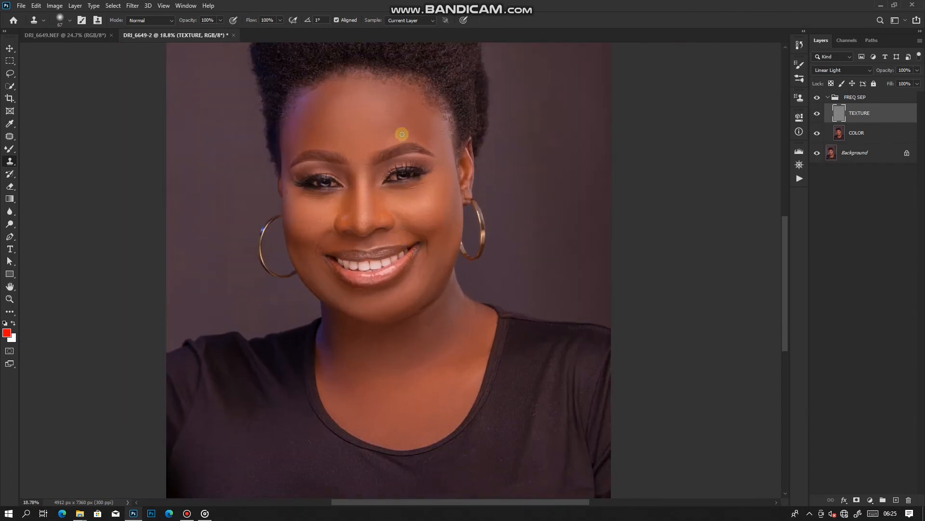
pyautogui.scroll(-2, 474, 135)
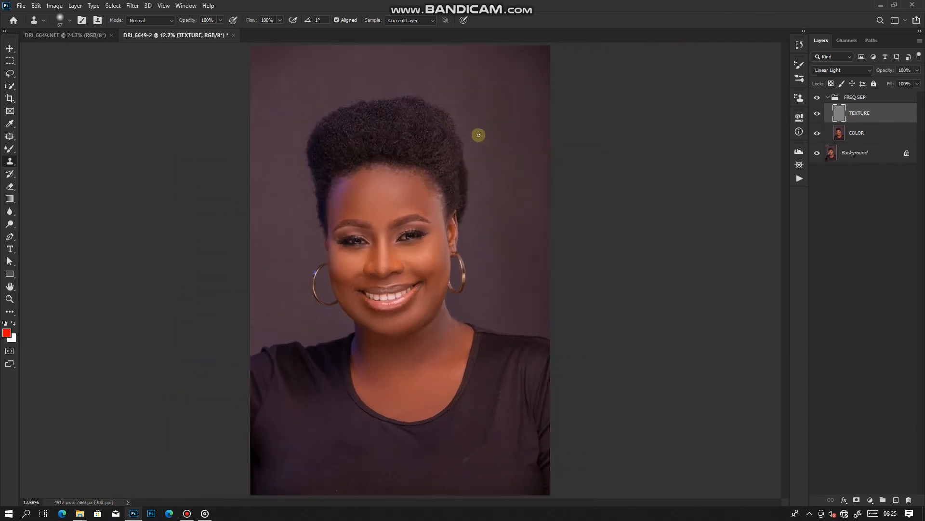
# Compare the full portrait with and without the retouching by hiding and showing the FREQ SEP group
pyautogui.click(821, 98)
pyautogui.click(821, 98)
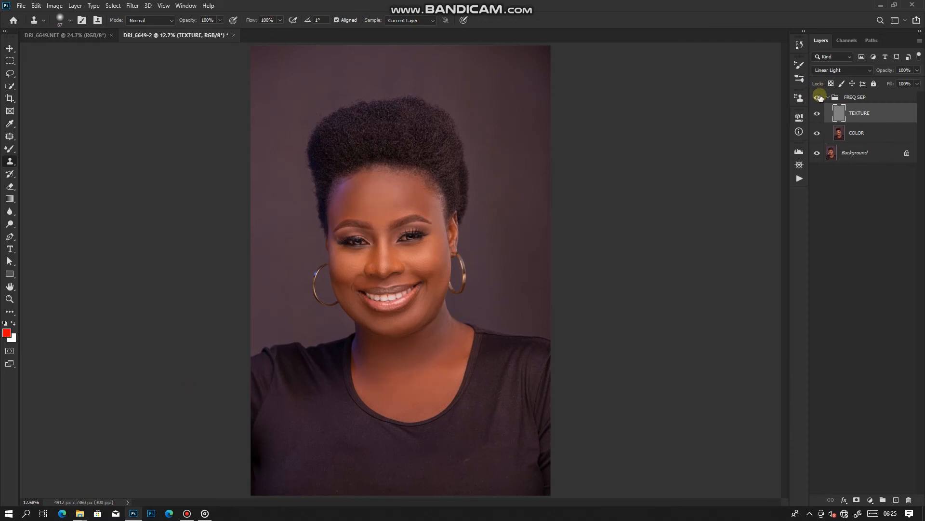
pyautogui.click(821, 98)
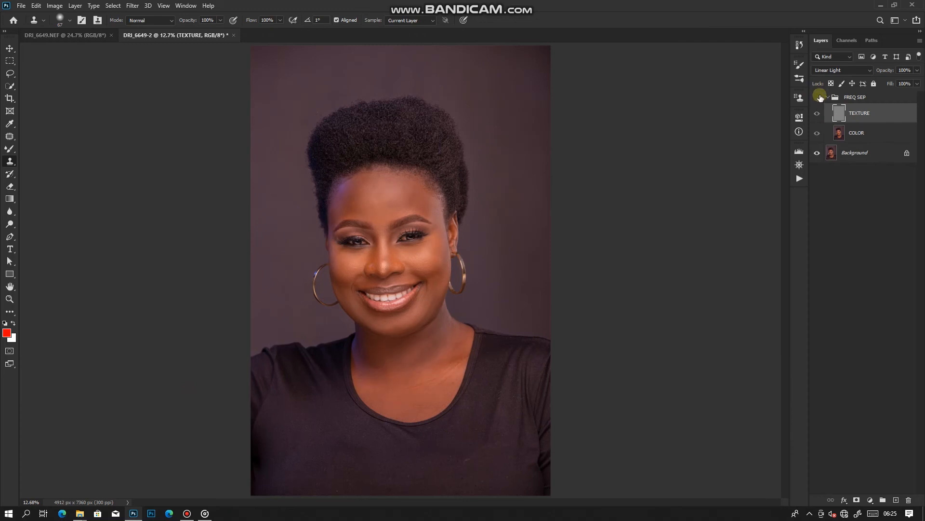
pyautogui.click(821, 98)
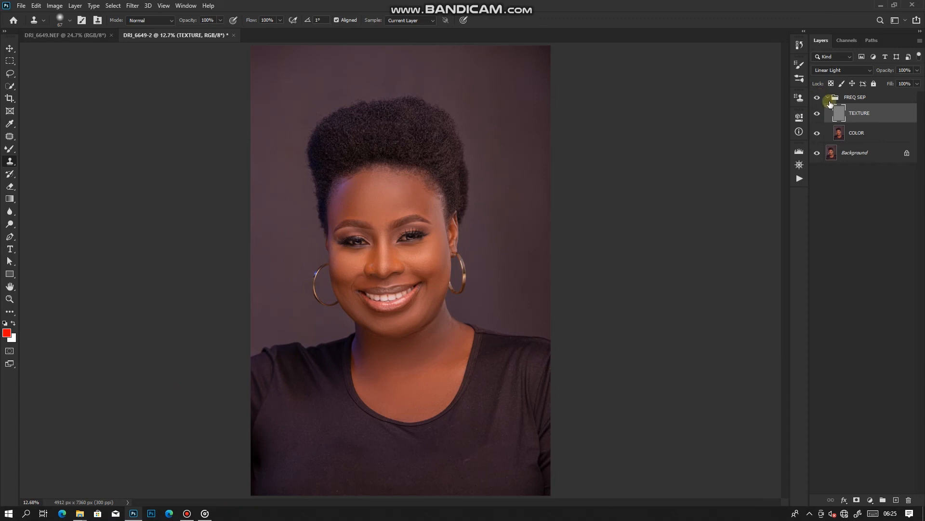
pyautogui.click(819, 100)
pyautogui.click(819, 100)
# Inspect the retouched face at several magnifications, including the skin between the eyebrows
pyautogui.scroll(5, 440, 248)
pyautogui.scroll(-4, 438, 256)
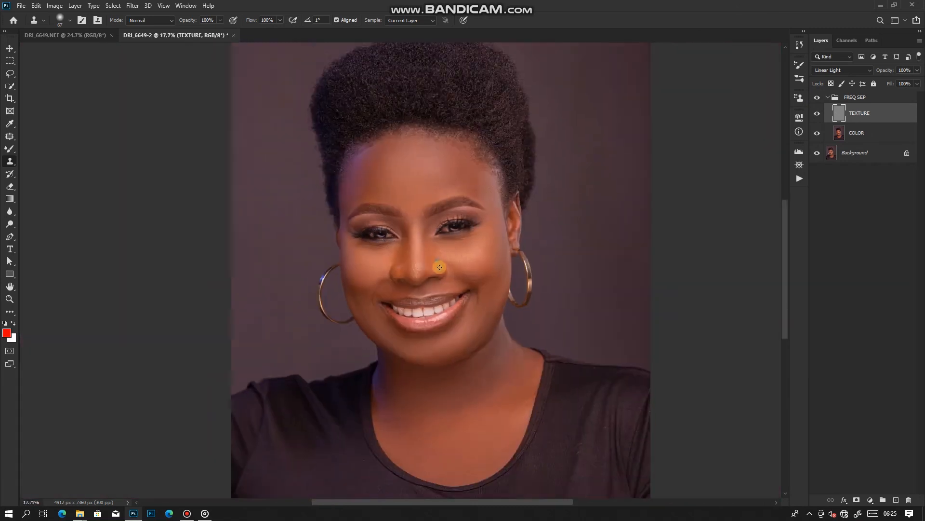
pyautogui.scroll(2, 310, 304)
pyautogui.scroll(-4, 453, 216)
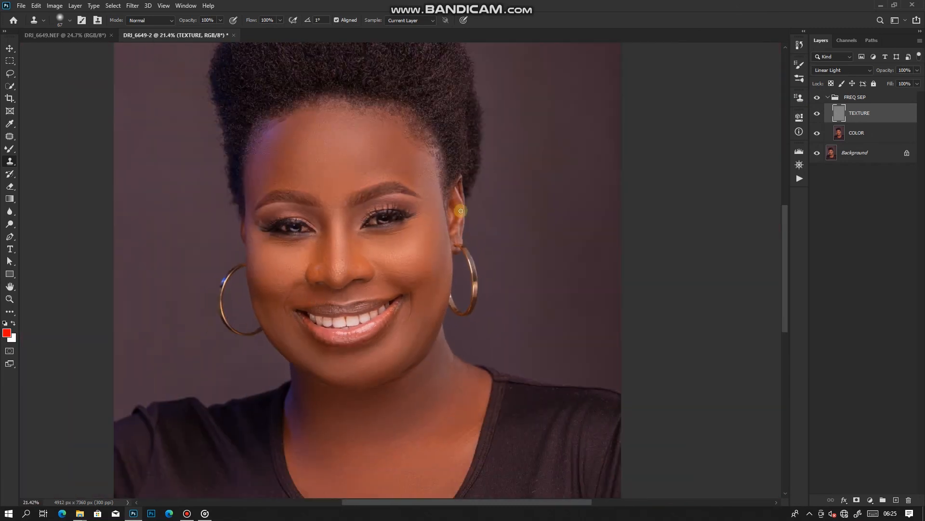
pyautogui.scroll(-2, 458, 124)
pyautogui.scroll(2, 503, 144)
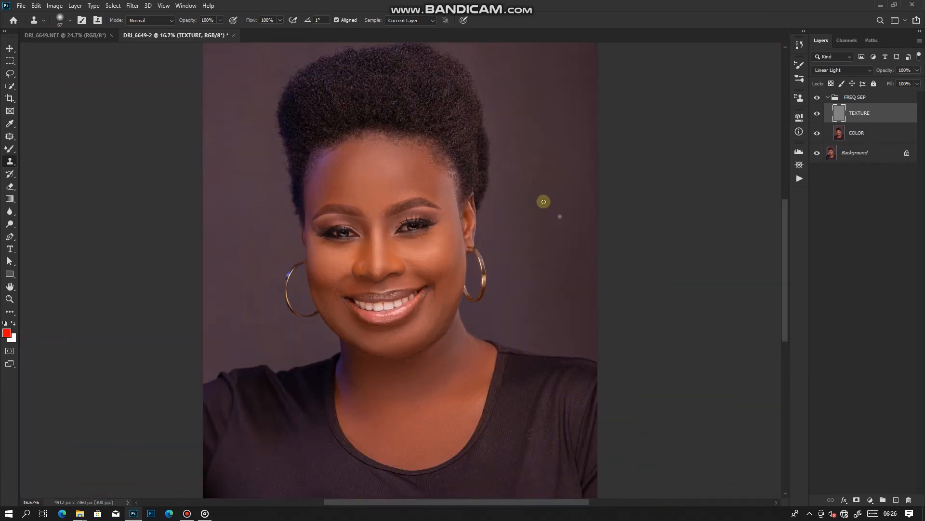
pyautogui.scroll(4, 368, 193)
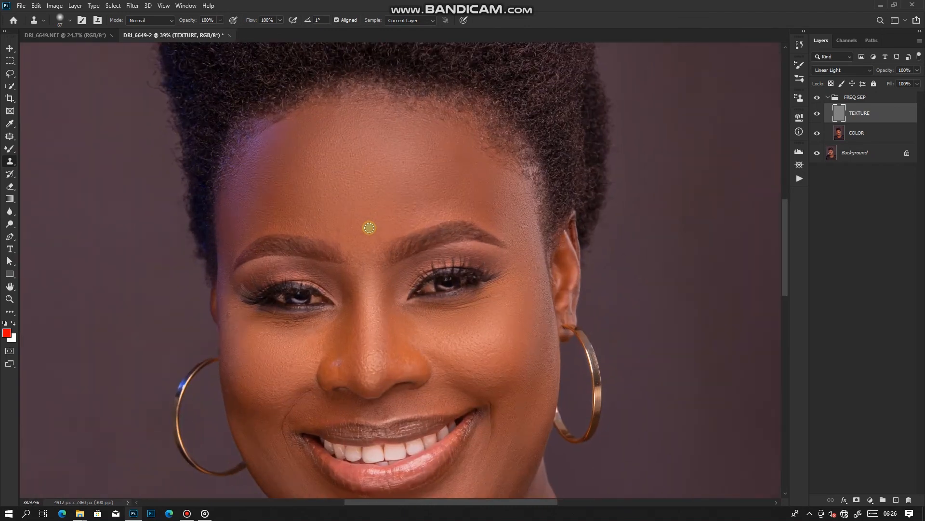
pyautogui.keyDown('alt'); pyautogui.click(377, 238); pyautogui.keyUp('alt')
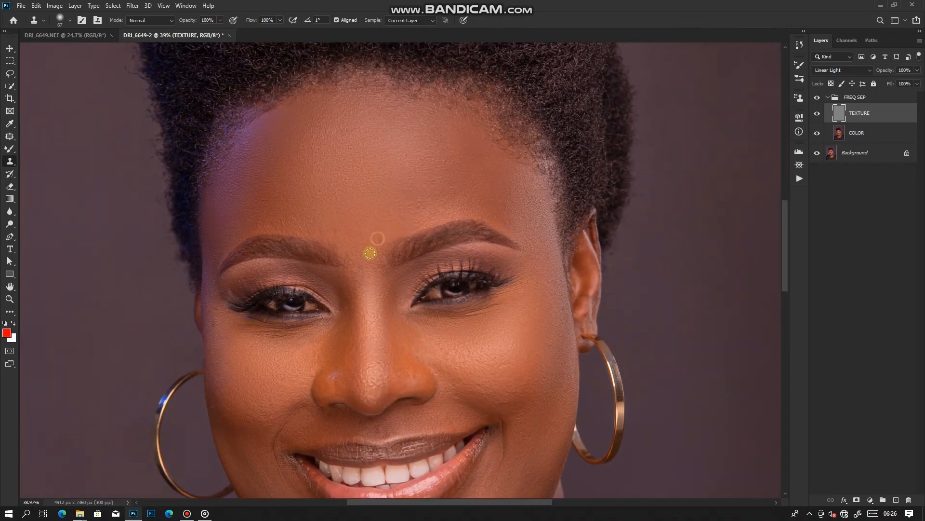
# Compare the face and neck close up against the original using the FREQ SEP group's visibility, and review the finished portrait
pyautogui.scroll(-3, 591, 99)
pyautogui.click(821, 98)
pyautogui.click(821, 97)
pyautogui.scroll(-7, 381, 167)
pyautogui.scroll(6, 407, 382)
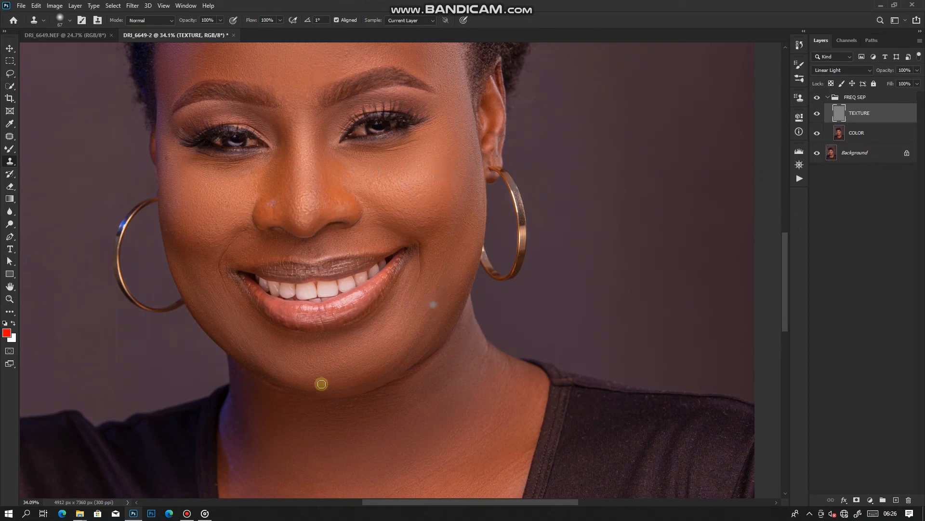
pyautogui.click(815, 97)
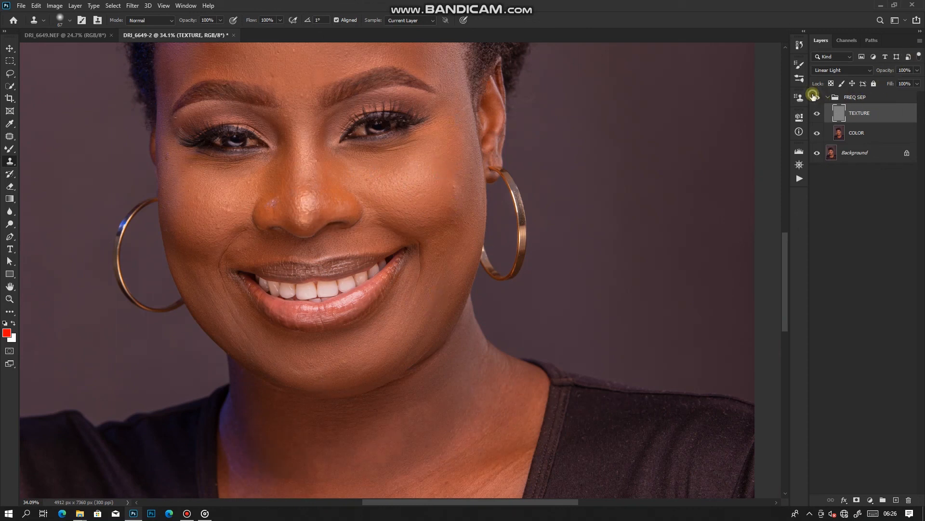
pyautogui.click(815, 97)
pyautogui.click(815, 97)
pyautogui.moveTo(473, 212); pyautogui.dragTo(393, 159)
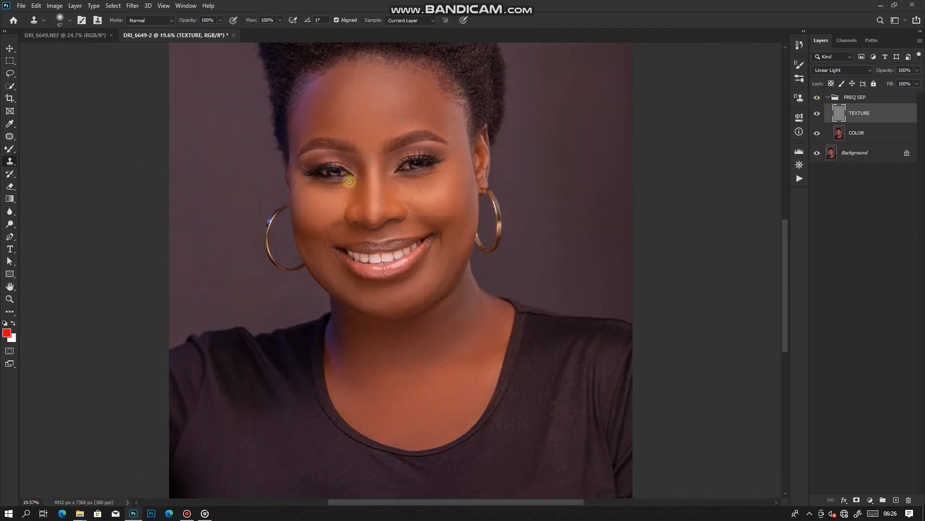
pyautogui.scroll(-3, 350, 181)
pyautogui.scroll(2, 424, 165)
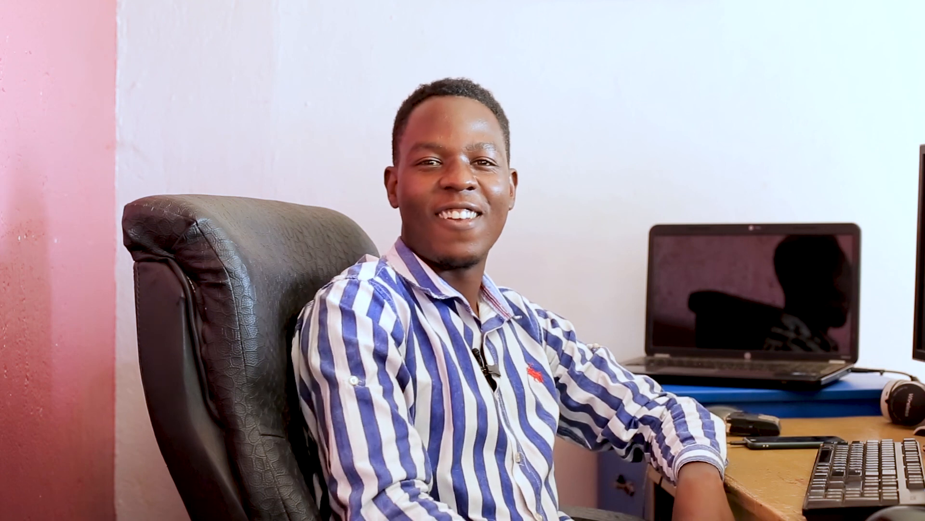